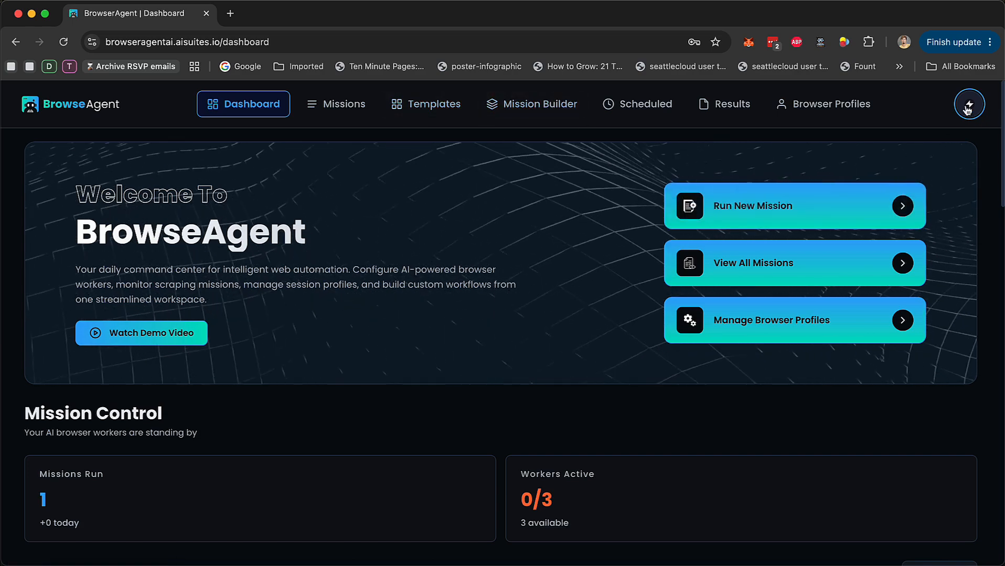
pyautogui.rightClick(544, 291)
pyautogui.click(362, 376)
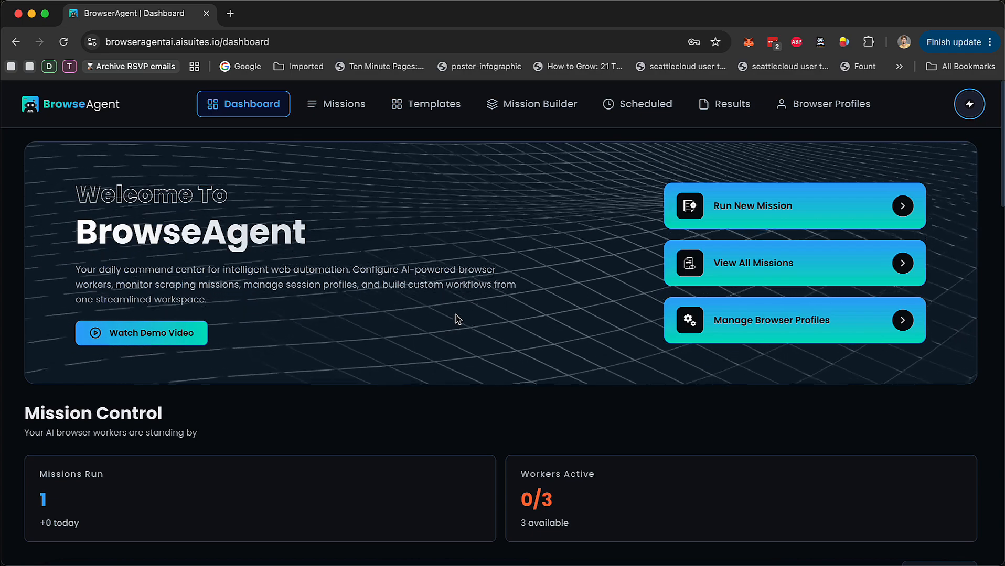
# Browse the pre-built mission templates, including those on page 3 of the list
pyautogui.click(431, 116)
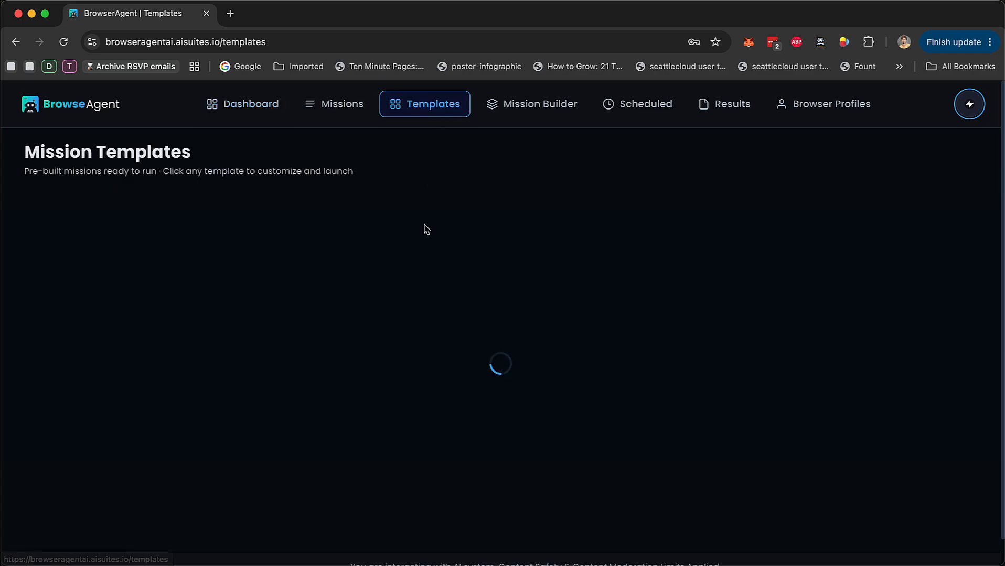
pyautogui.scroll(-3, 425, 229)
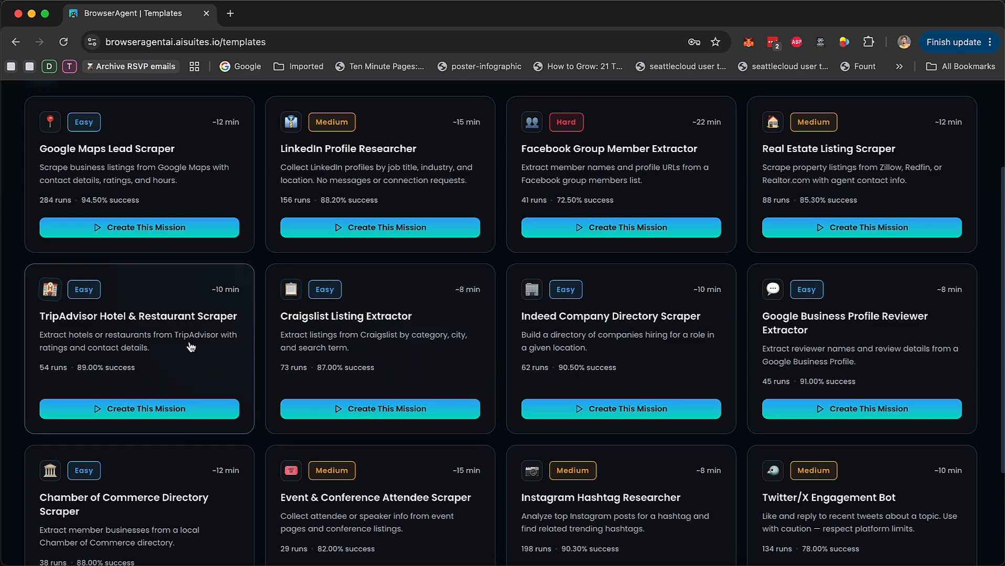
pyautogui.scroll(-3, 190, 346)
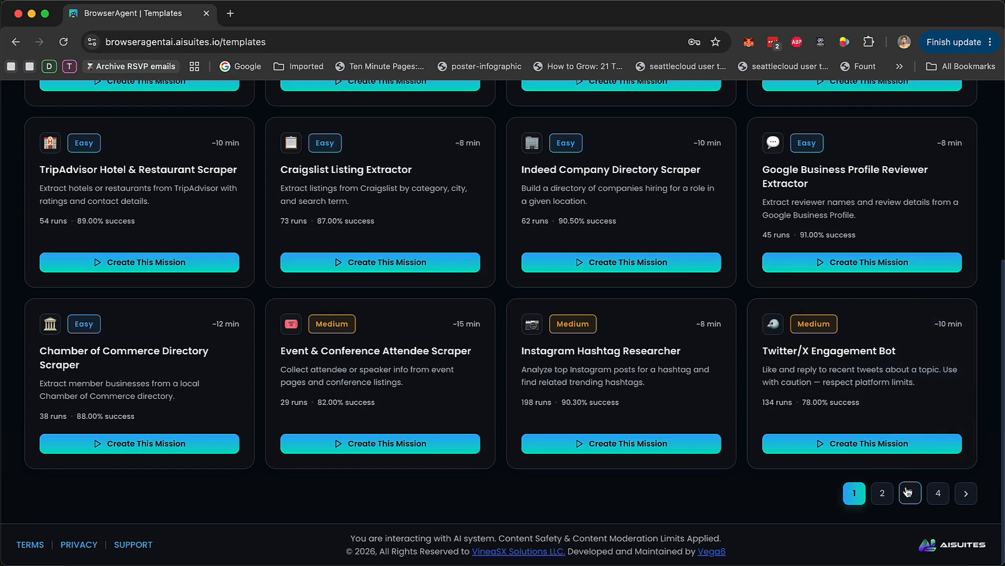
pyautogui.click(909, 493)
pyautogui.scroll(1, 345, 382)
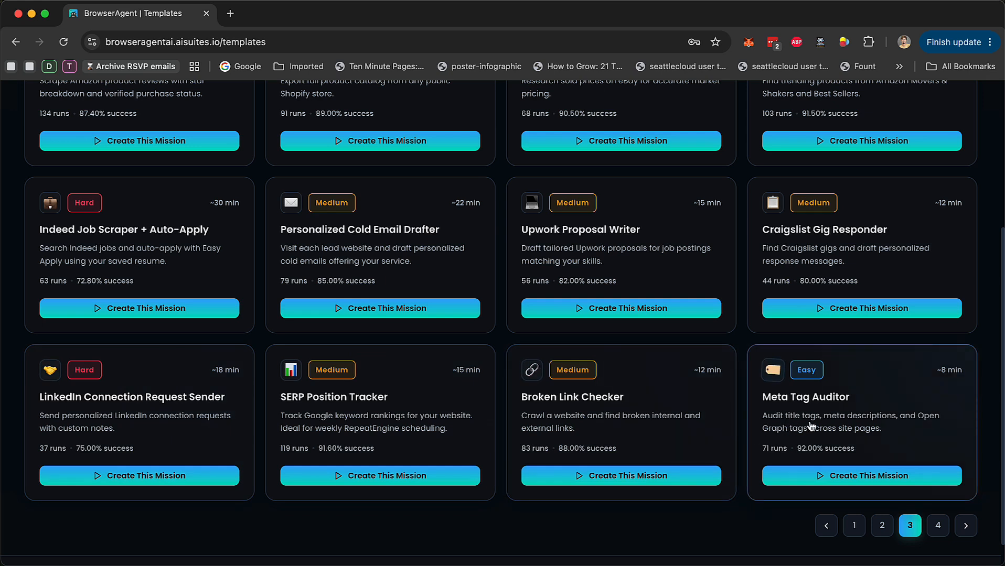
pyautogui.scroll(5, 620, 403)
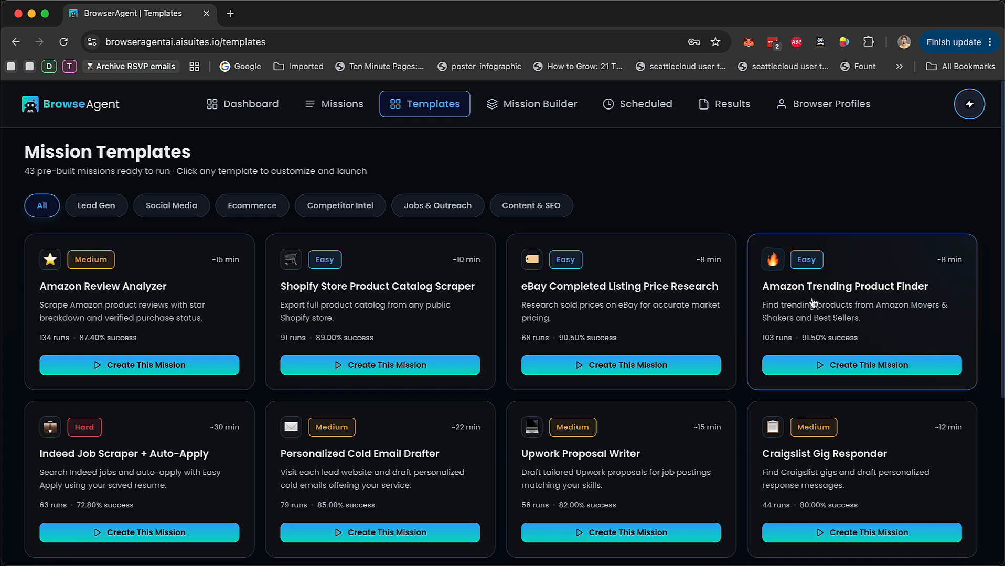
# View the dashboard and the list of all missions
pyautogui.click(239, 121)
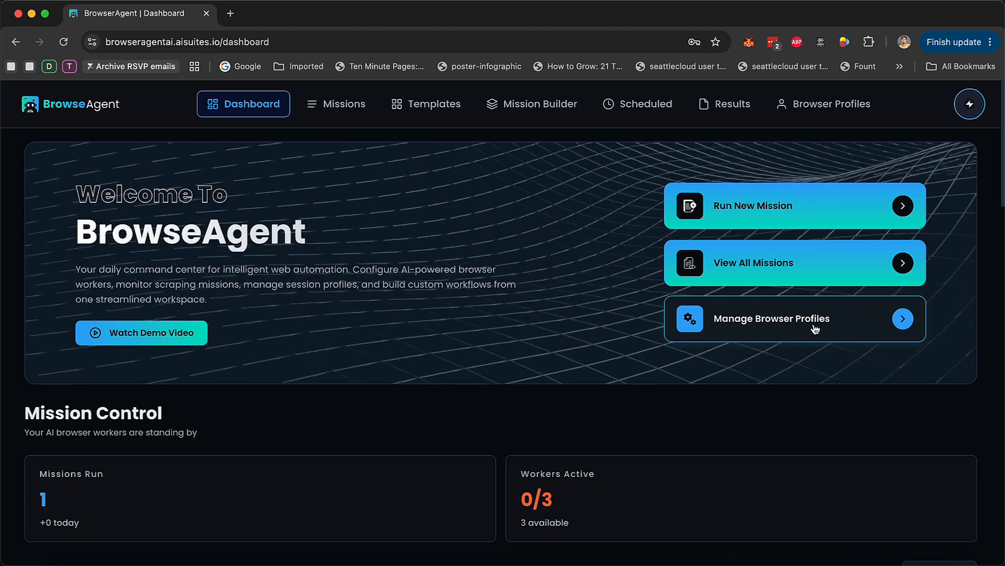
pyautogui.click(344, 108)
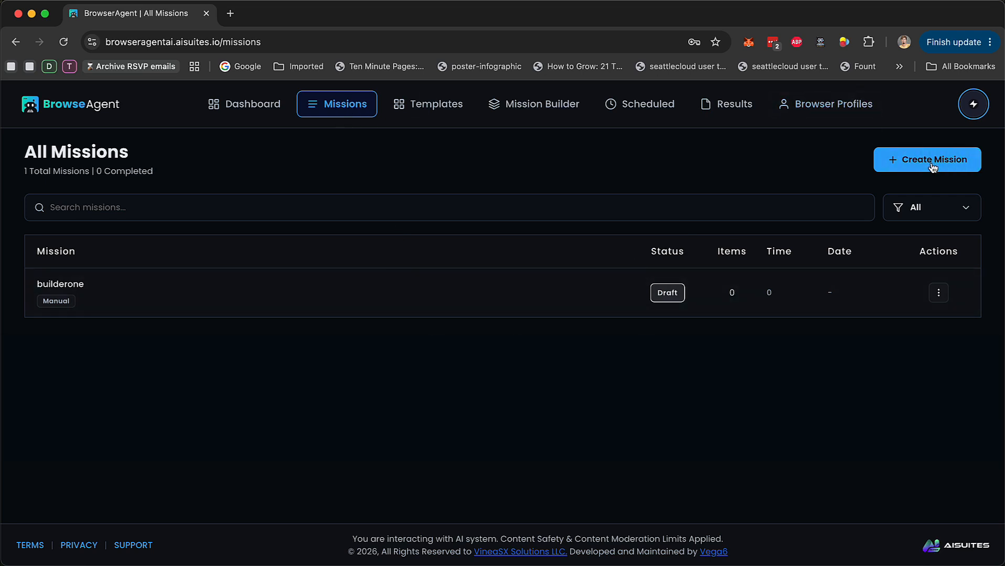
# Create a new mission from the Google Maps Lead Scraper template
pyautogui.click(428, 109)
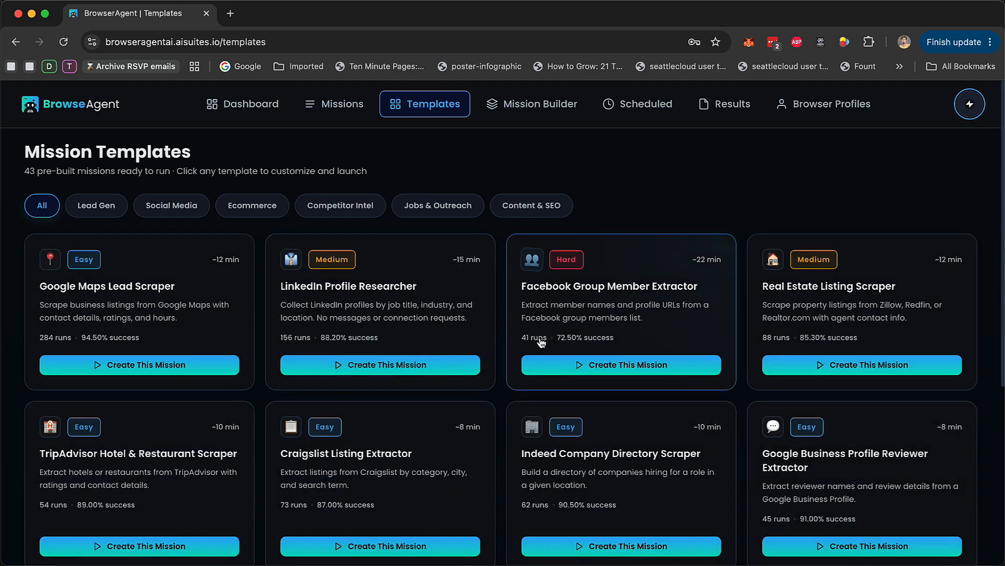
pyautogui.scroll(-5, 541, 343)
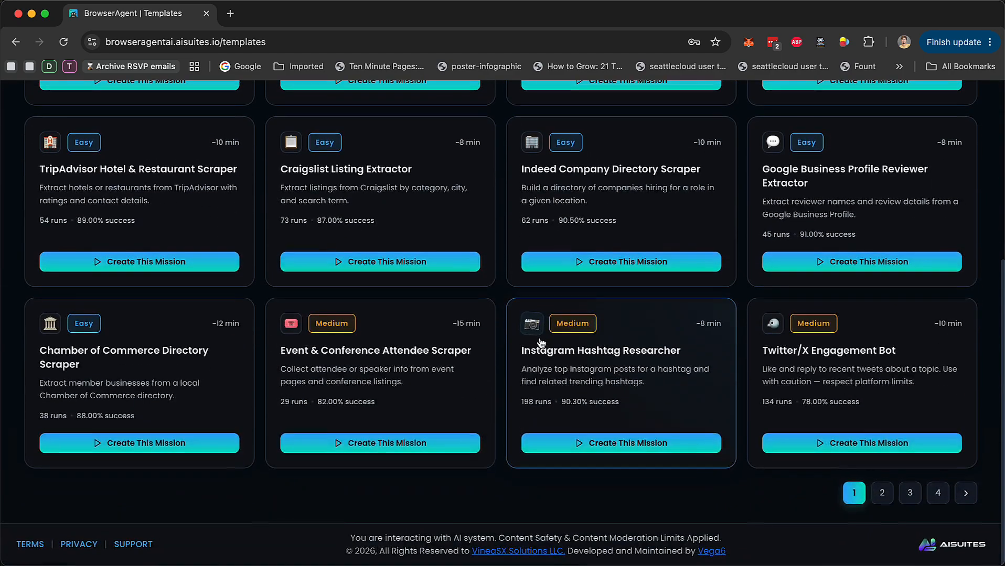
pyautogui.scroll(5, 541, 343)
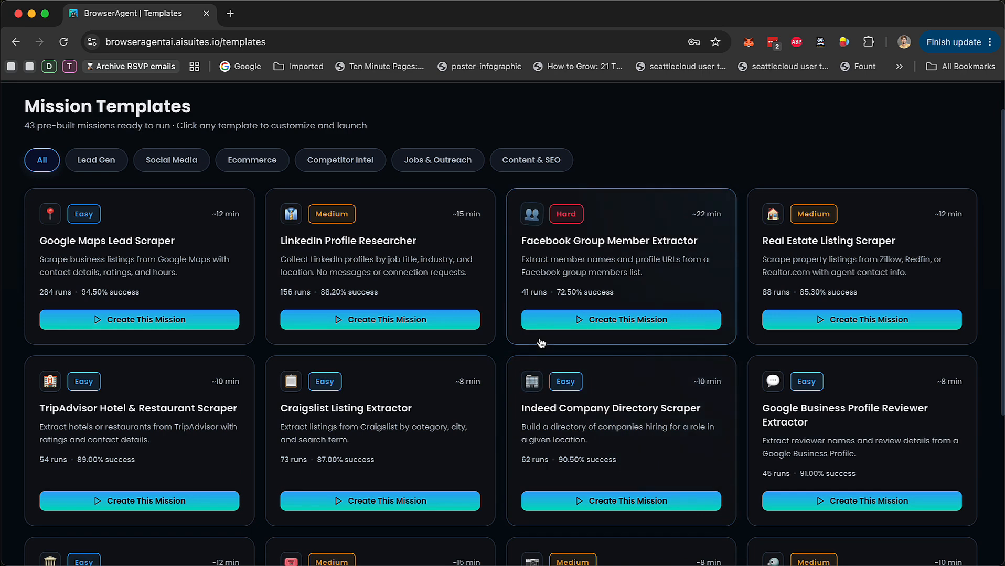
pyautogui.scroll(1, 420, 266)
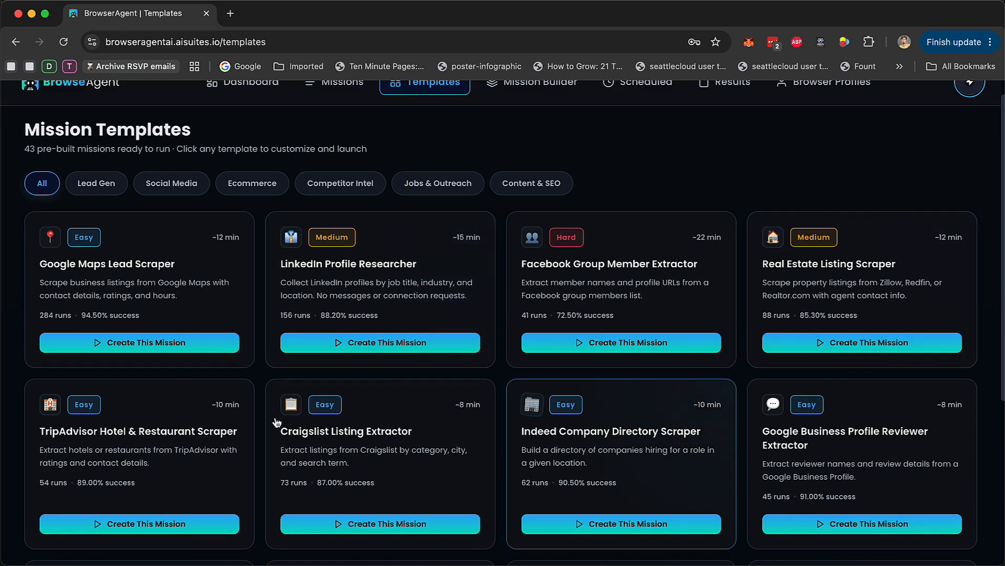
pyautogui.click(119, 294)
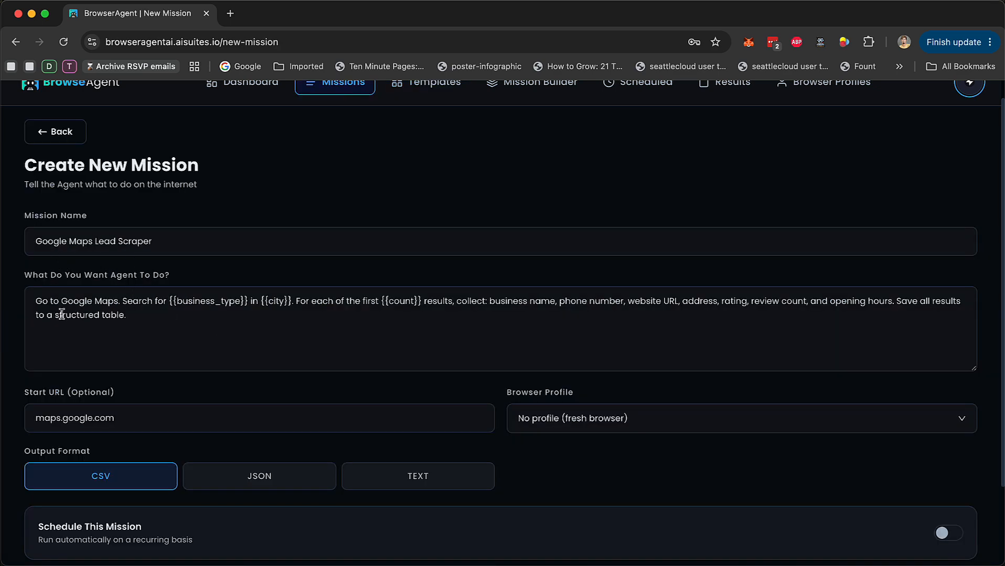
# Replace the business type placeholder with "roofers" and the city placeholder with "orlando" in the mission's task description
pyautogui.moveTo(169, 301); pyautogui.dragTo(246, 299)
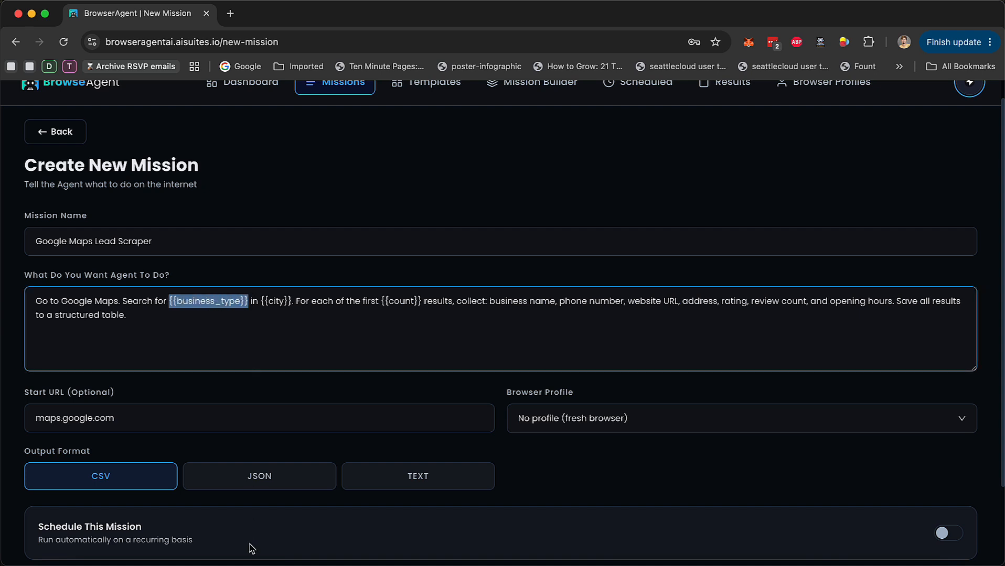
pyautogui.write('roofers')
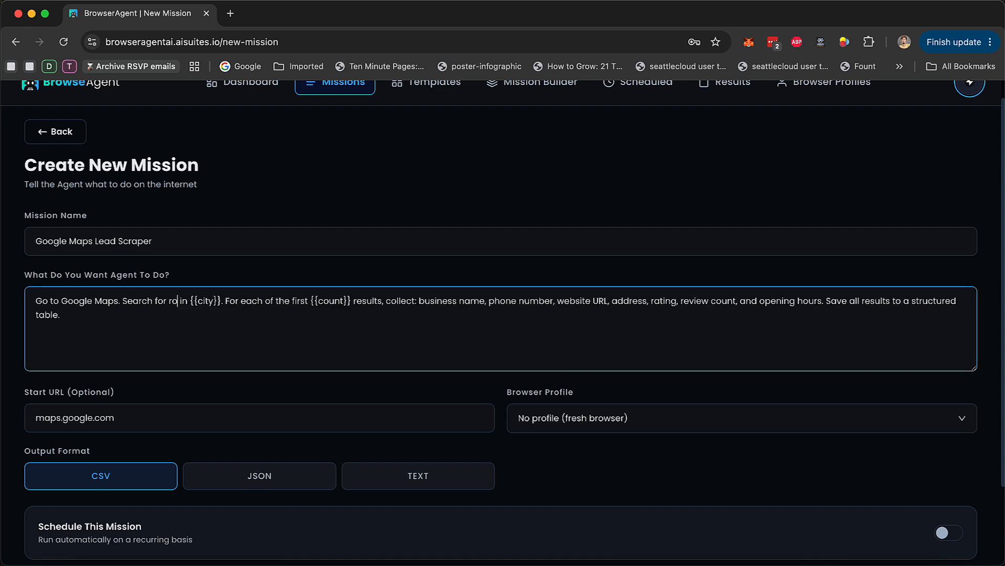
pyautogui.moveTo(241, 303); pyautogui.dragTo(214, 301)
pyautogui.write('orlando')
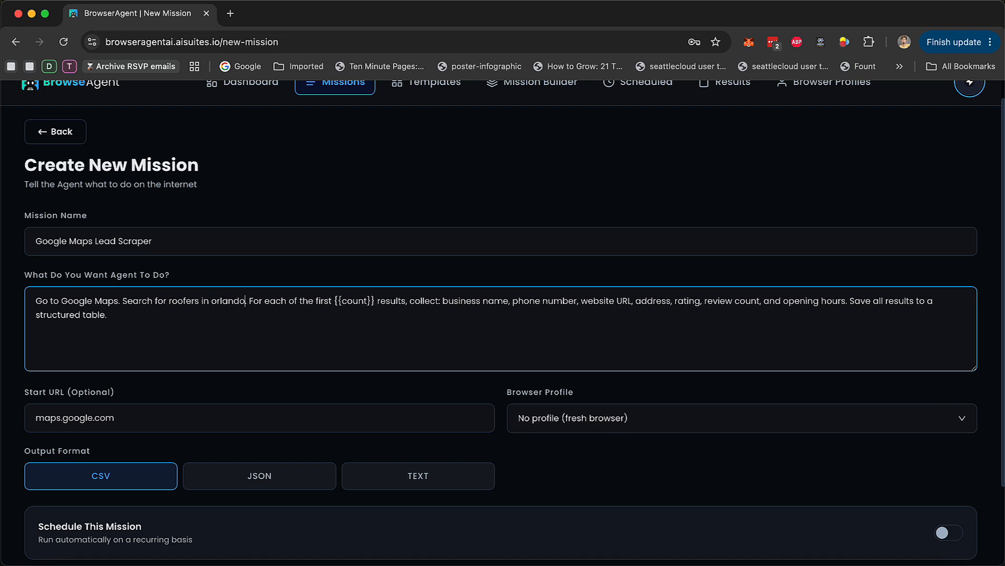
# Replace the count placeholder in the task description with 10
pyautogui.moveTo(375, 303); pyautogui.dragTo(345, 305)
pyautogui.press('BackSpace')
pyautogui.press('BackSpace')
pyautogui.press('BackSpace')
pyautogui.press('BackSpace')
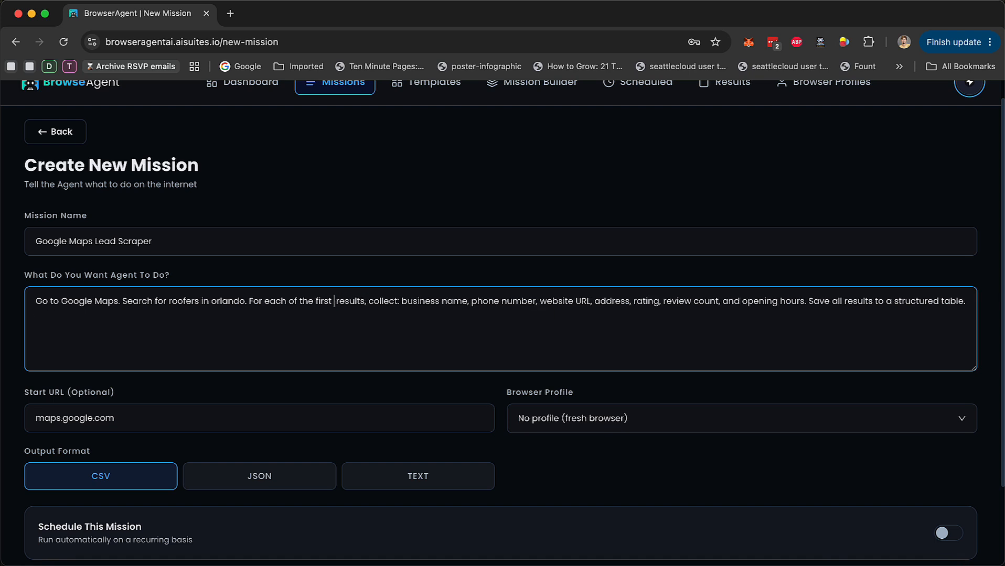
pyautogui.write('10')
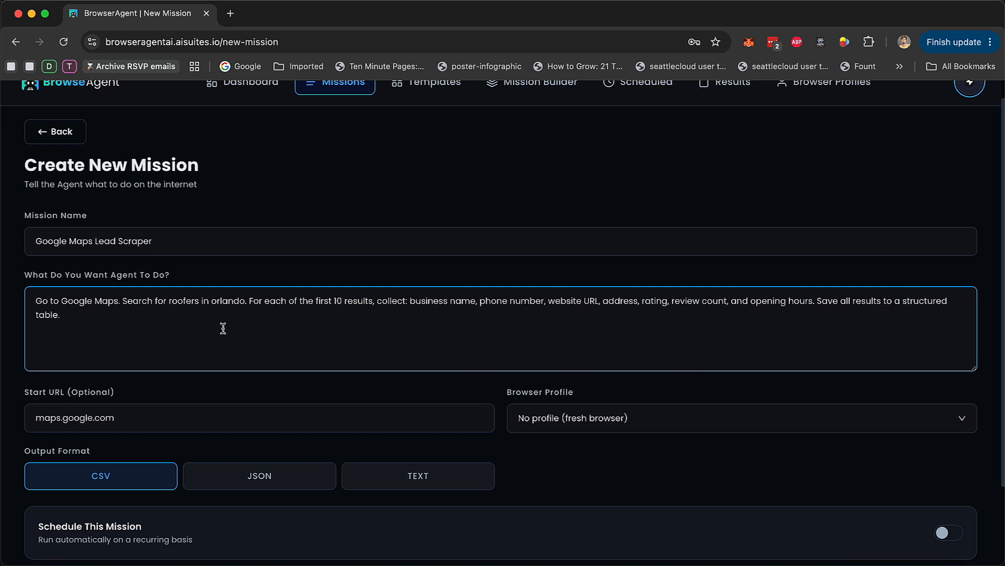
# Check the mission's start URL, browser profile choices and output format settings
pyautogui.scroll(-2, 222, 328)
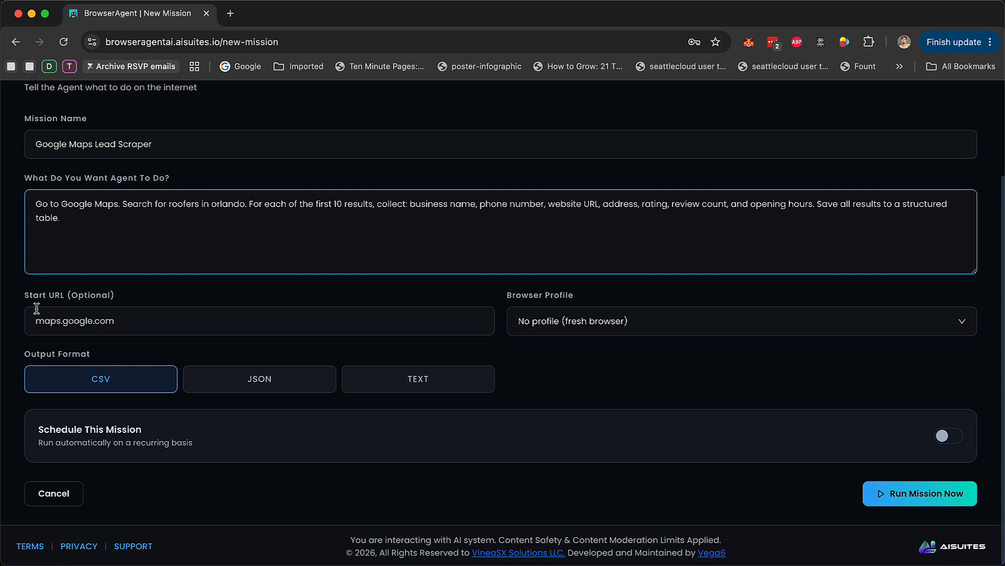
pyautogui.click(575, 325)
pyautogui.click(561, 390)
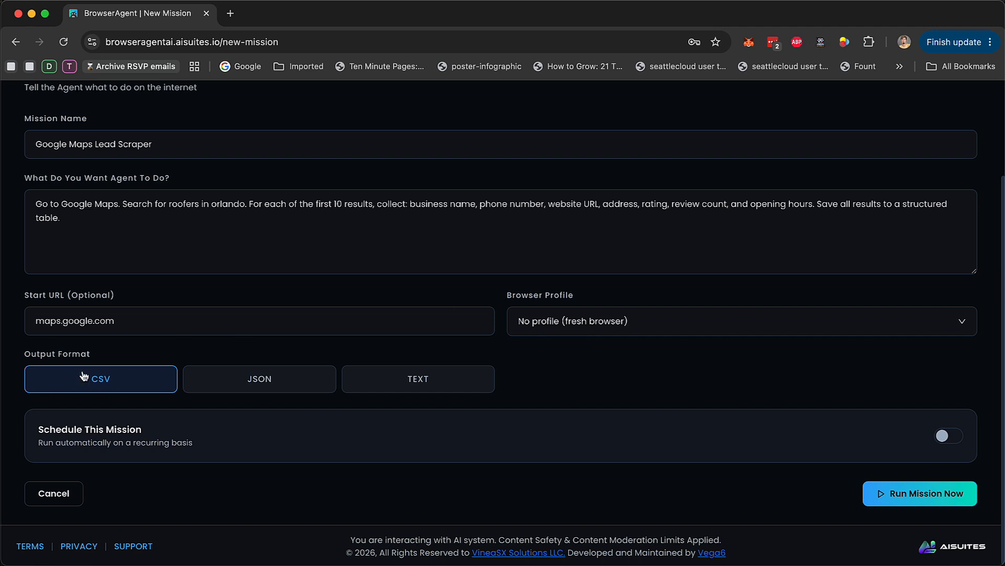
pyautogui.scroll(-1, 262, 456)
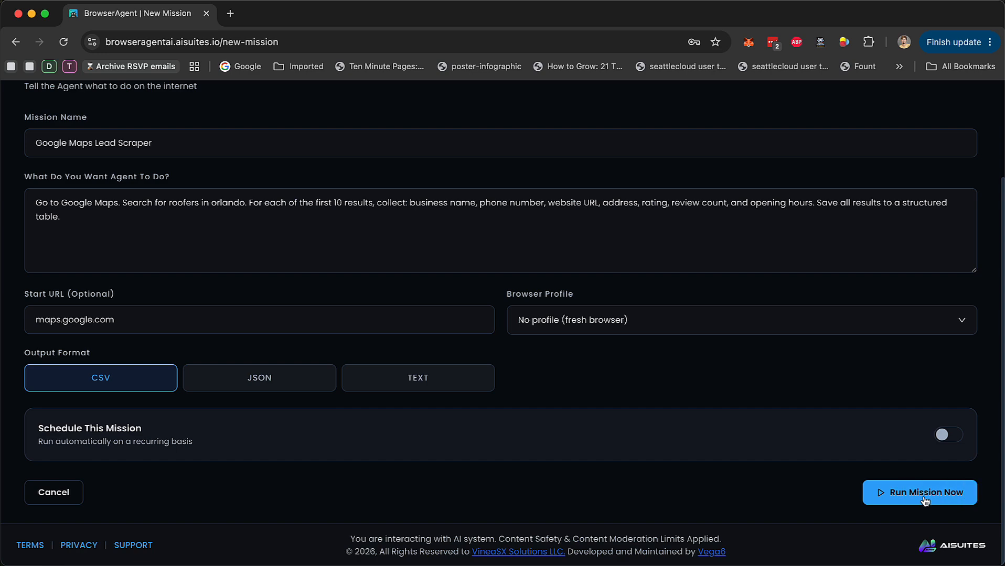
# Enable mission scheduling to examine its frequency and notification options, and disable it again
pyautogui.click(950, 435)
pyautogui.scroll(-3, 687, 418)
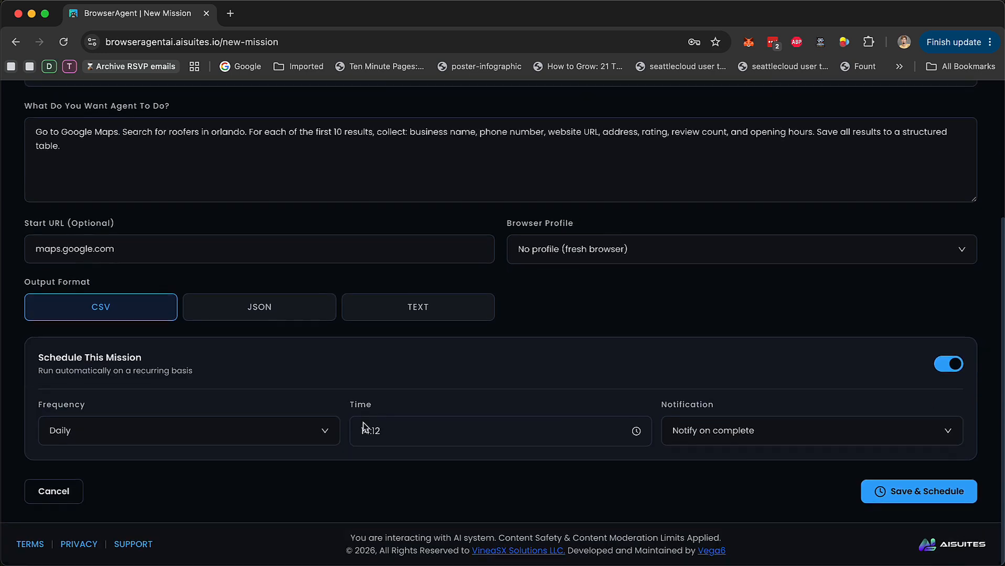
pyautogui.click(168, 436)
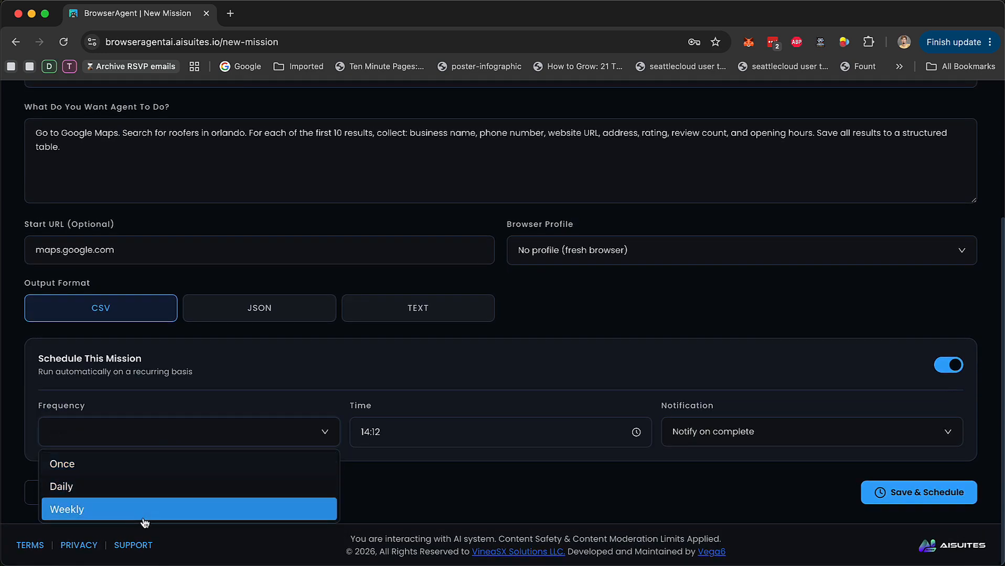
pyautogui.click(759, 436)
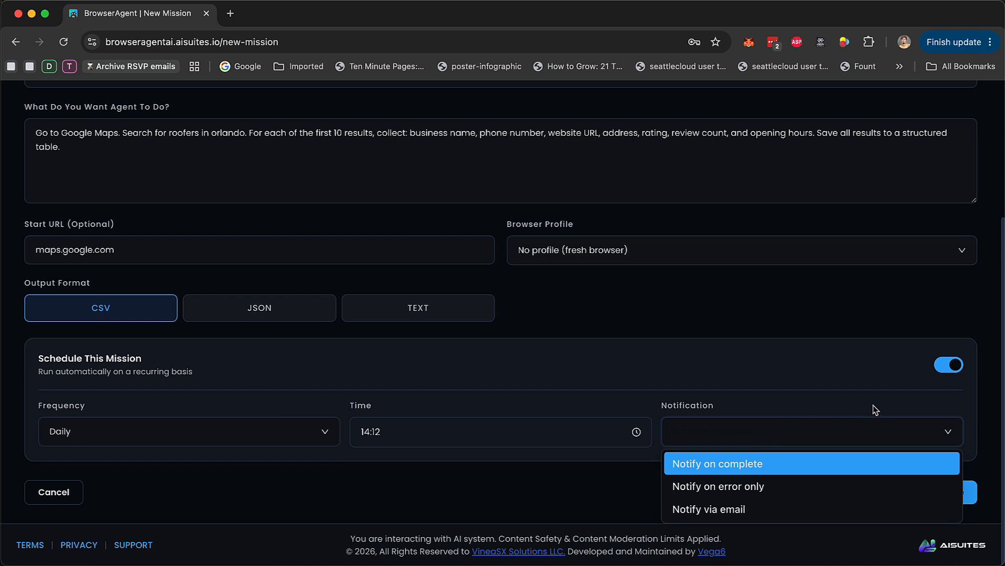
pyautogui.click(818, 464)
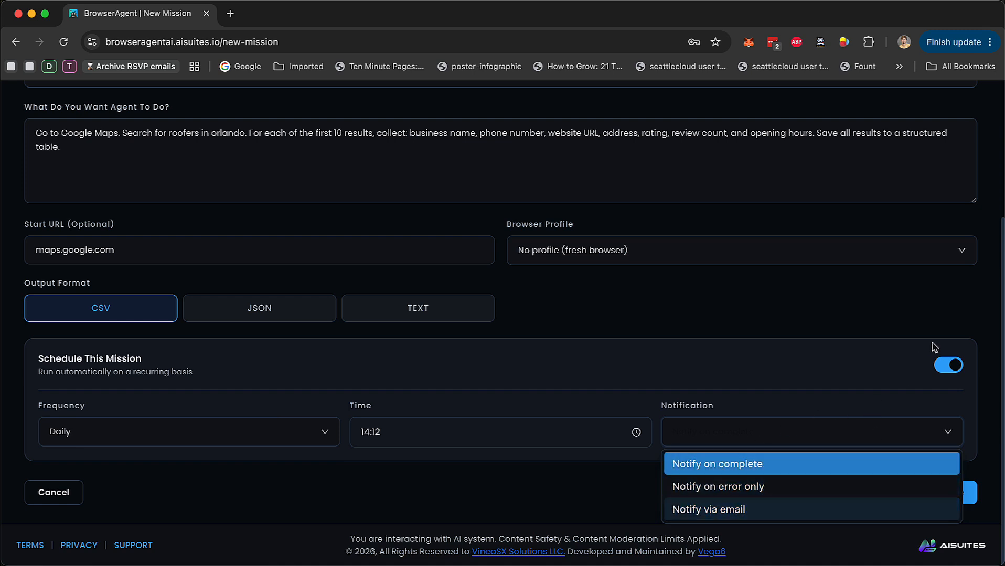
pyautogui.click(955, 366)
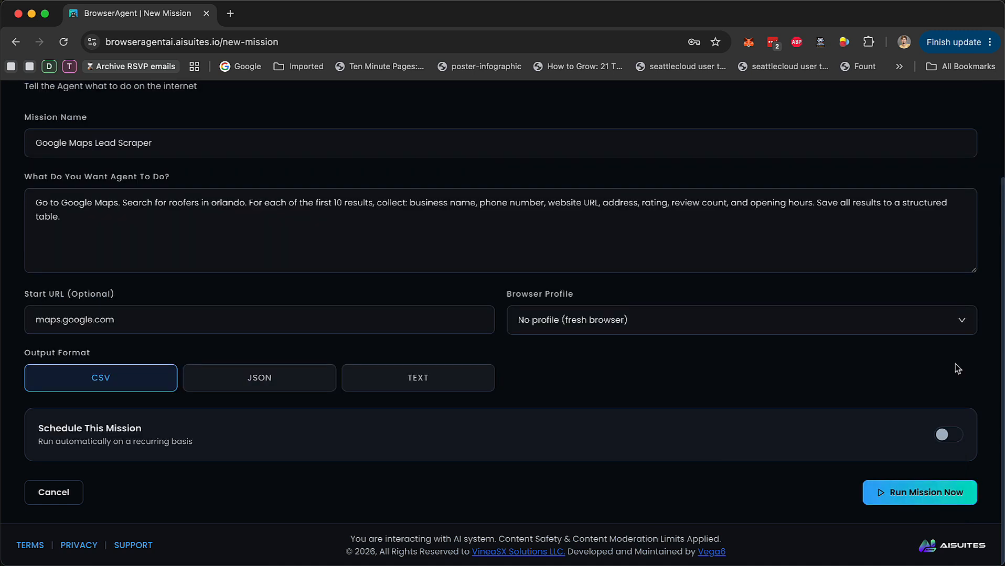
# Run the Google Maps Lead Scraper mission immediately and monitor its live browser feed, action log and results area
pyautogui.click(921, 496)
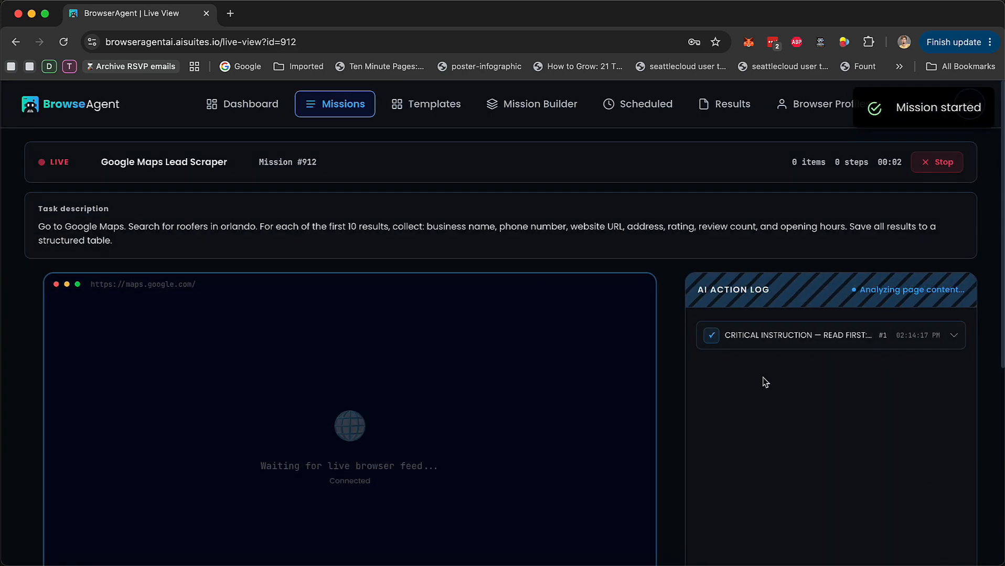
pyautogui.scroll(-3, 446, 398)
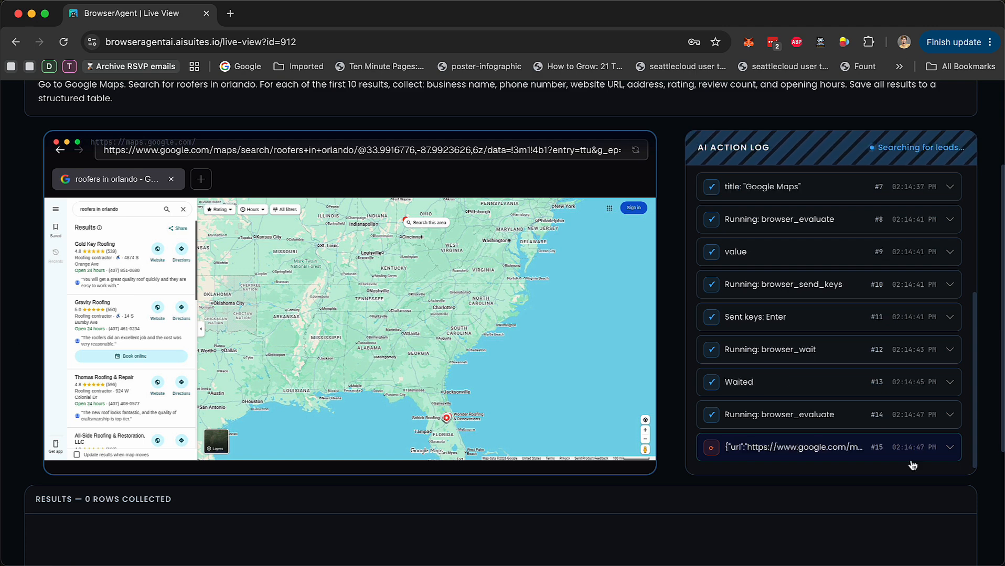
pyautogui.scroll(-3, 815, 315)
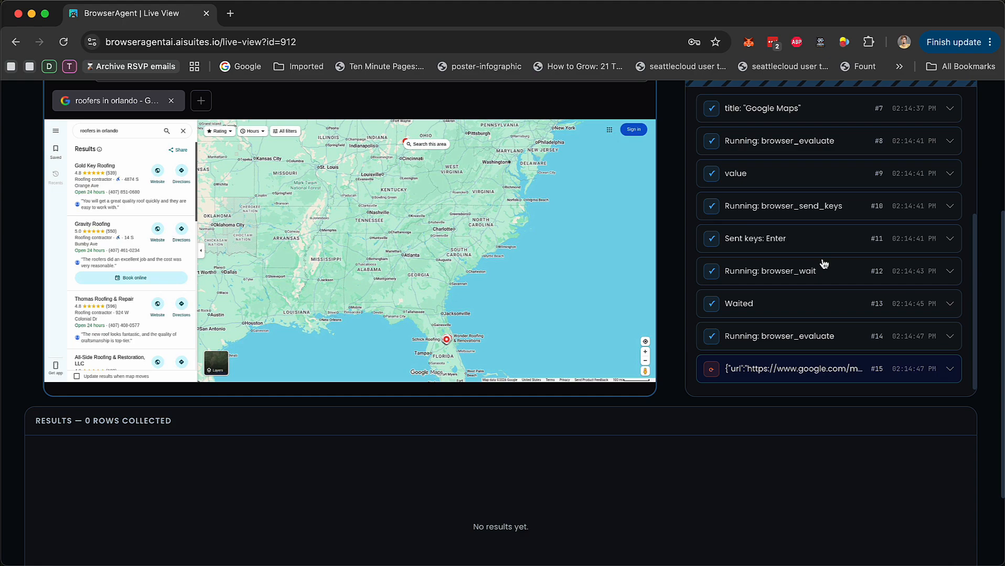
pyautogui.scroll(2, 822, 268)
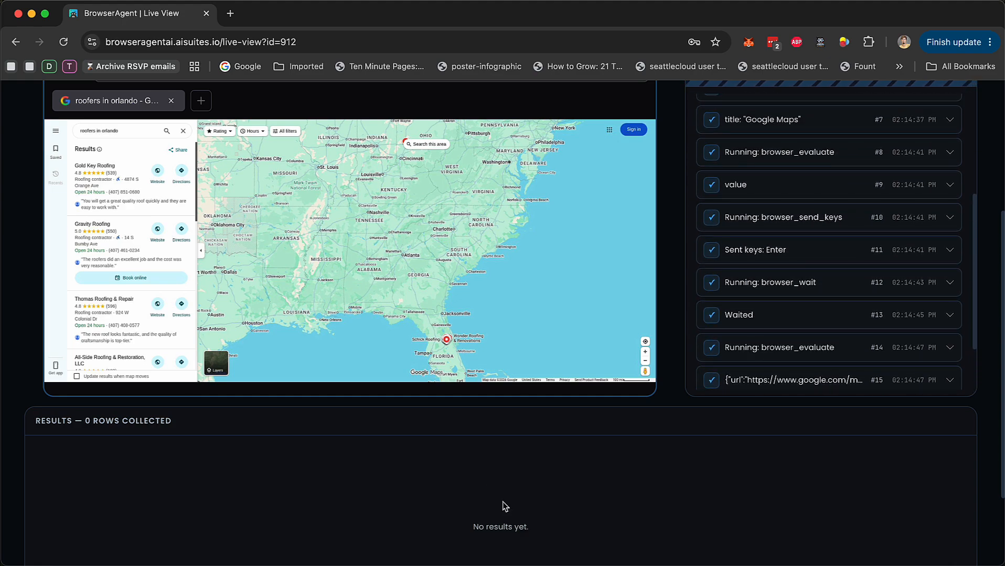
pyautogui.scroll(5, 689, 338)
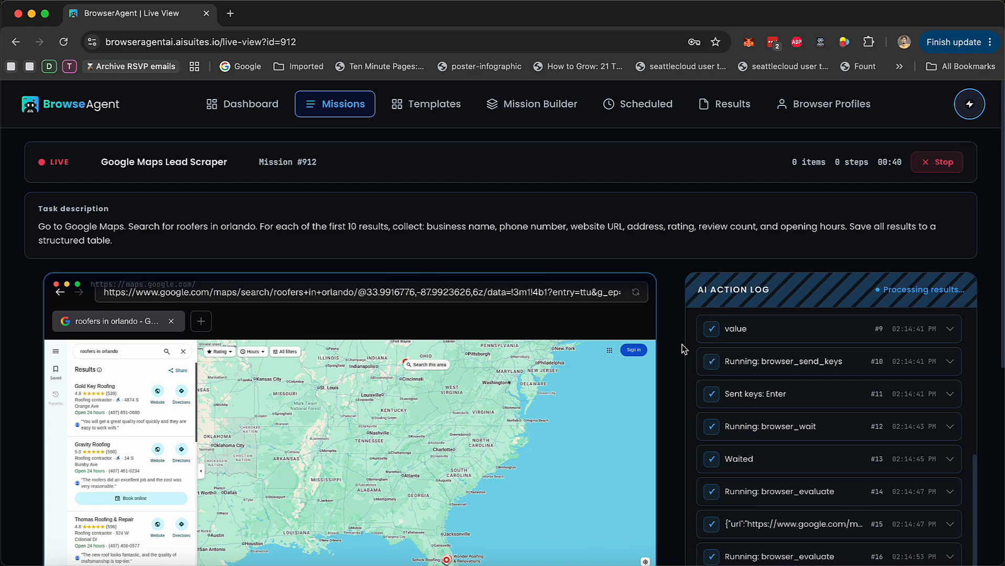
# Examine the table of business leads collected by the Google Maps Lead Scraper mission
pyautogui.scroll(-3, 681, 348)
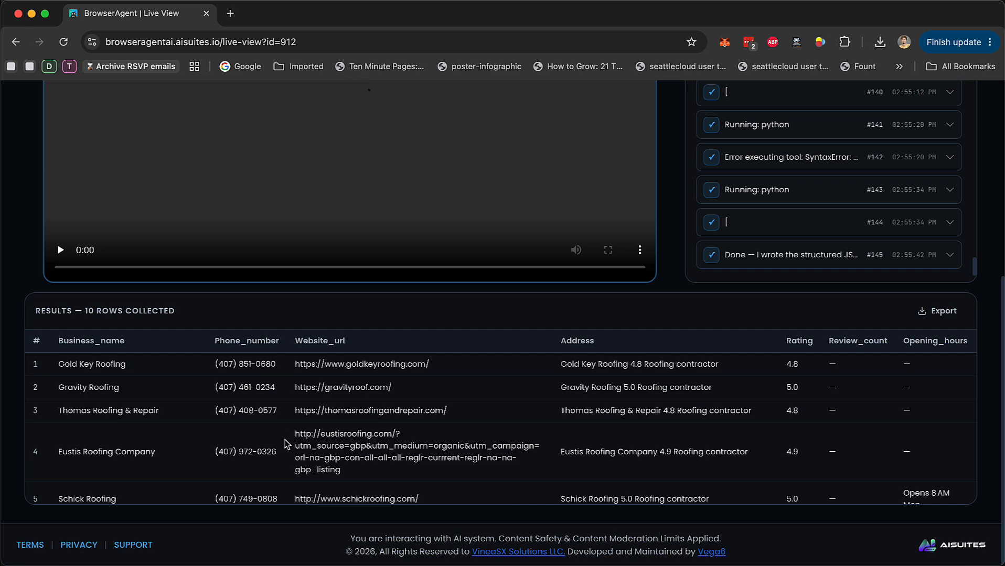
pyautogui.scroll(-3, 287, 444)
pyautogui.scroll(-2, 287, 443)
pyautogui.scroll(10, 286, 444)
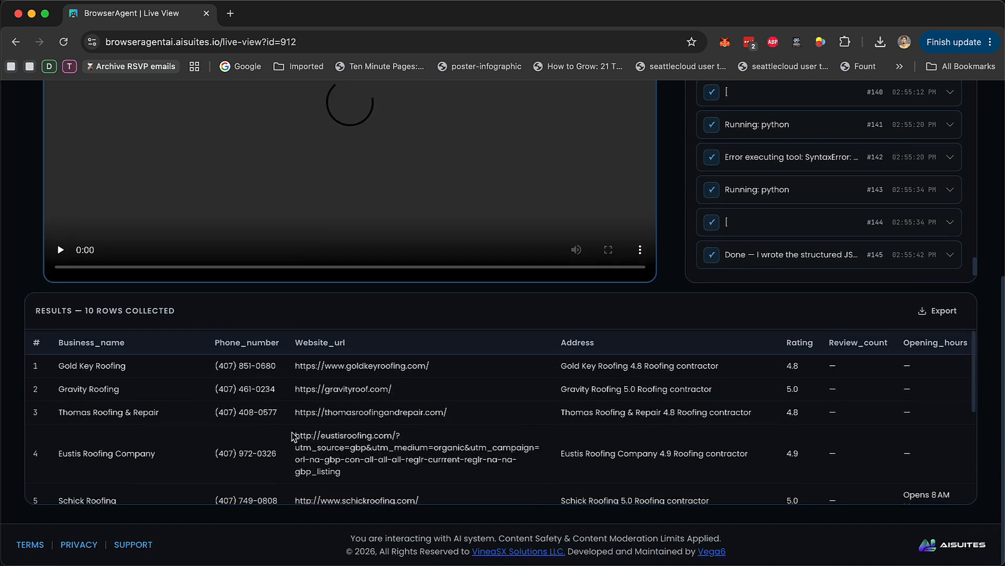
pyautogui.scroll(3, 403, 333)
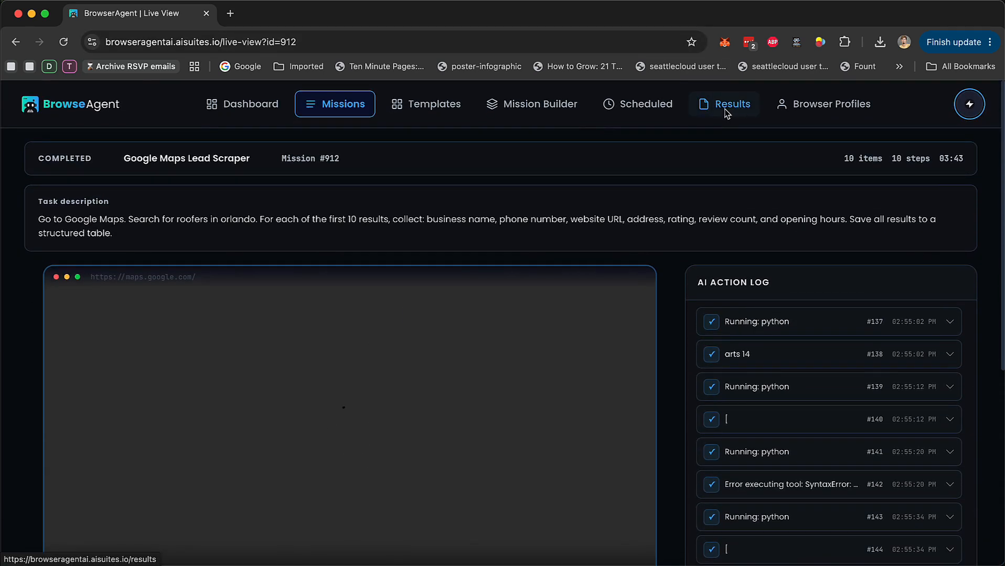
# Open the results and exports page in a new browser tab
pyautogui.rightClick(725, 109)
pyautogui.click(740, 116)
pyautogui.click(258, 14)
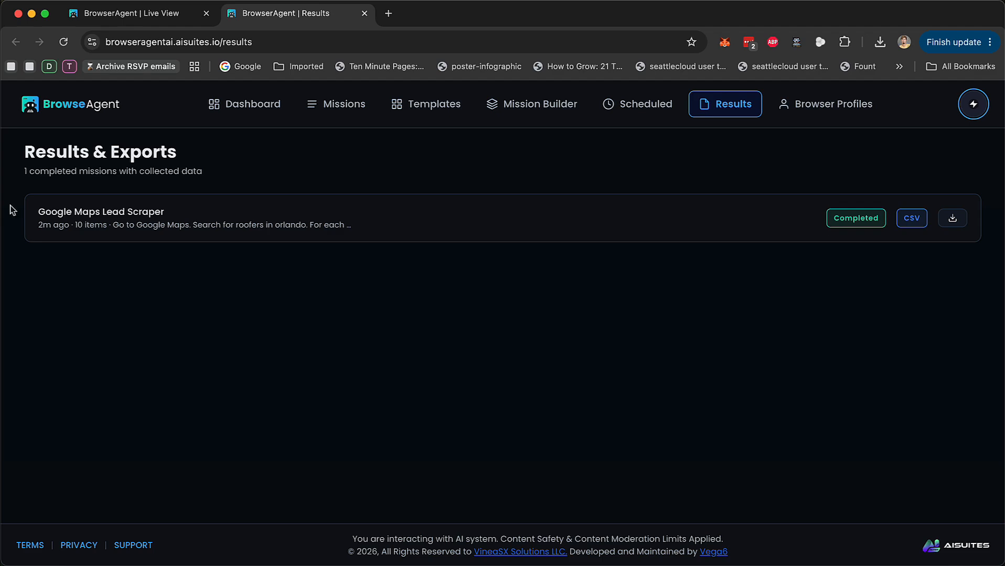
# Return to the mission's browser tab, start a new blank mission from the missions page, and name it "new custom mission"
pyautogui.click(200, 21)
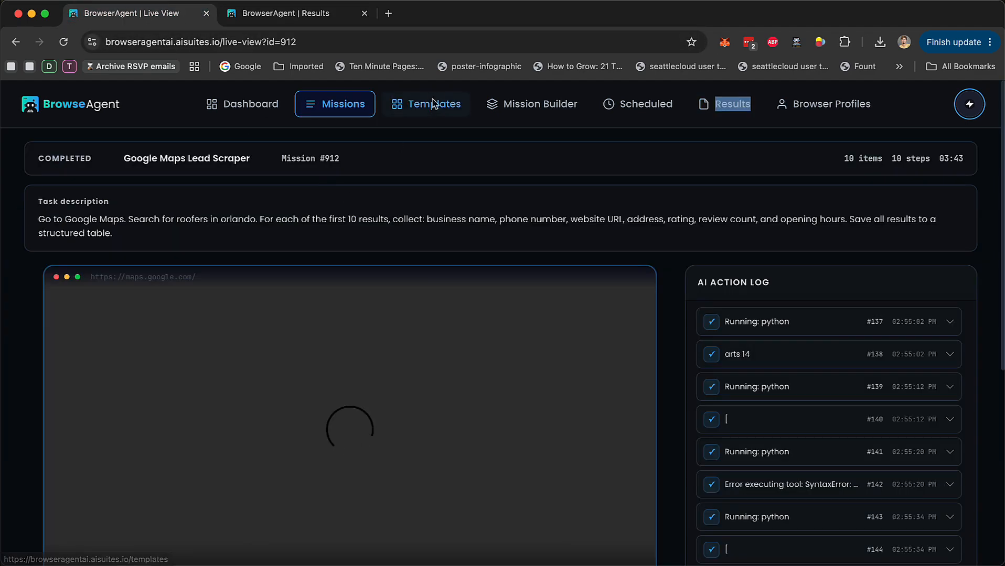
pyautogui.click(448, 105)
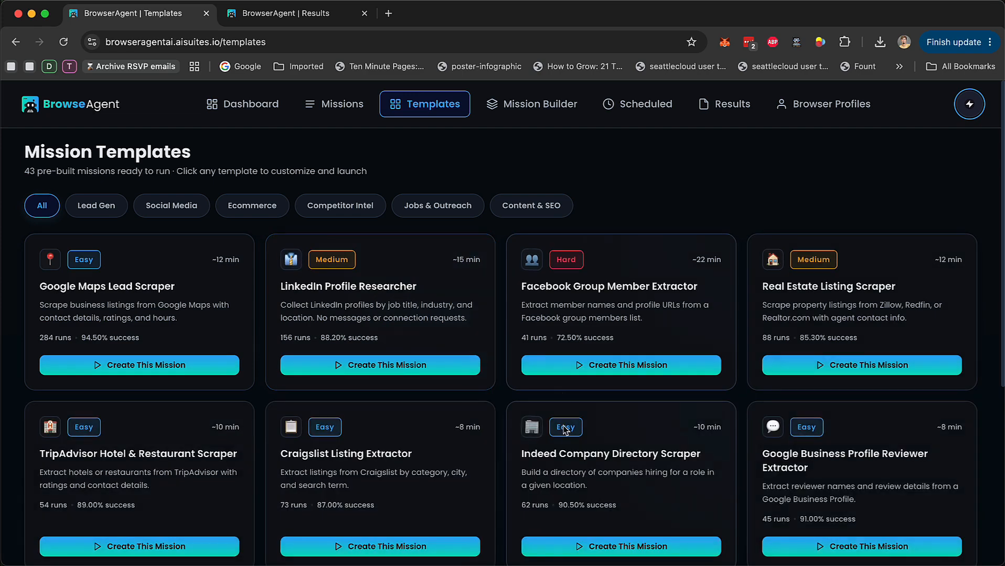
pyautogui.click(337, 108)
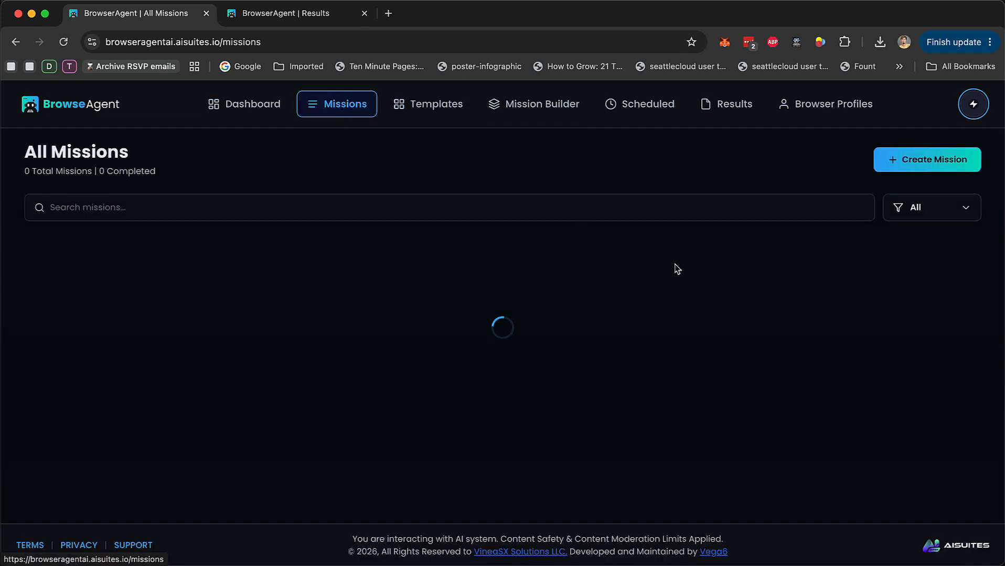
pyautogui.click(933, 159)
pyautogui.click(358, 263)
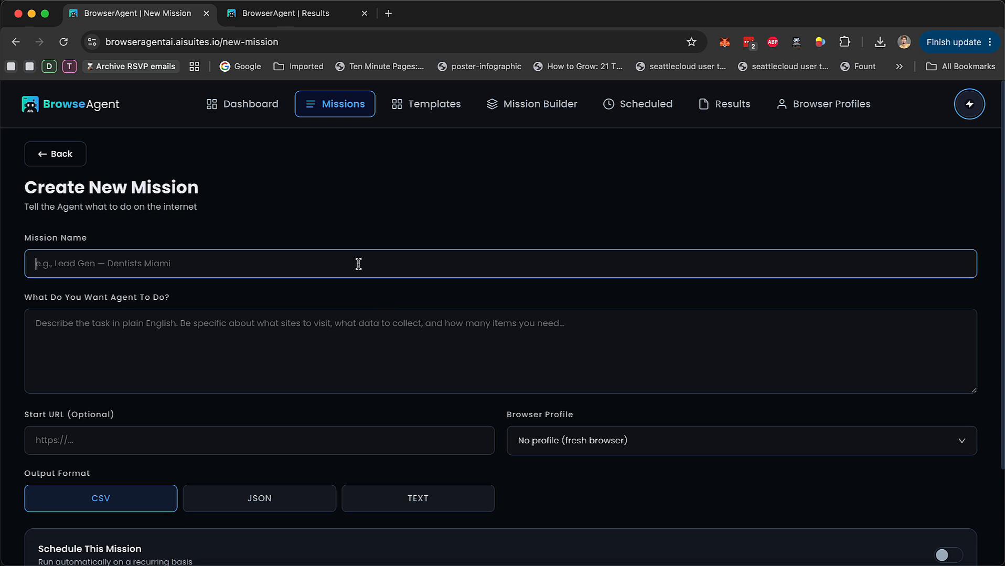
pyautogui.write('new custom mission')
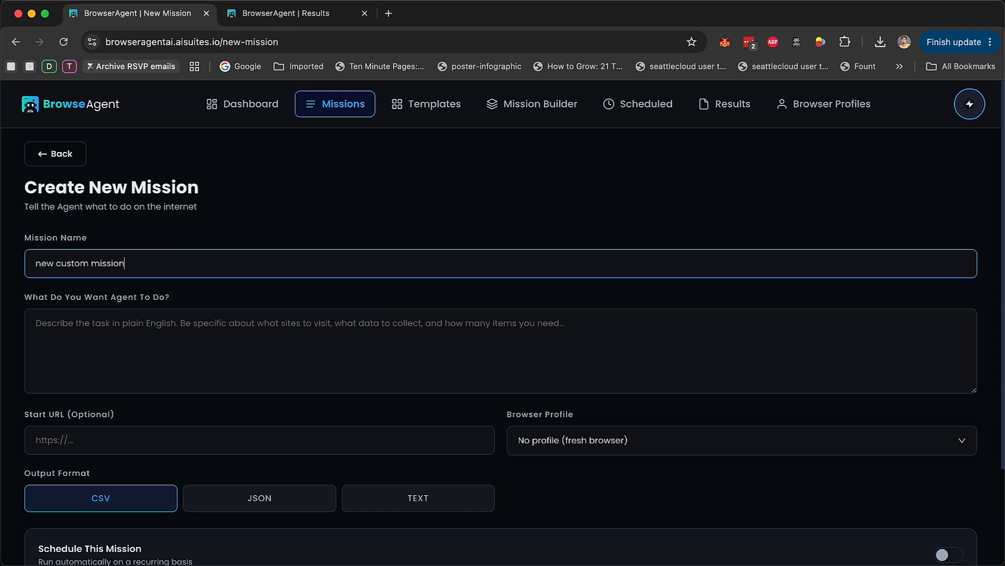
# Describe the mission task as "go to aicallings software and create a new outbound campaign by learning the software and setting up the ai calling agent."
pyautogui.press('Tab')
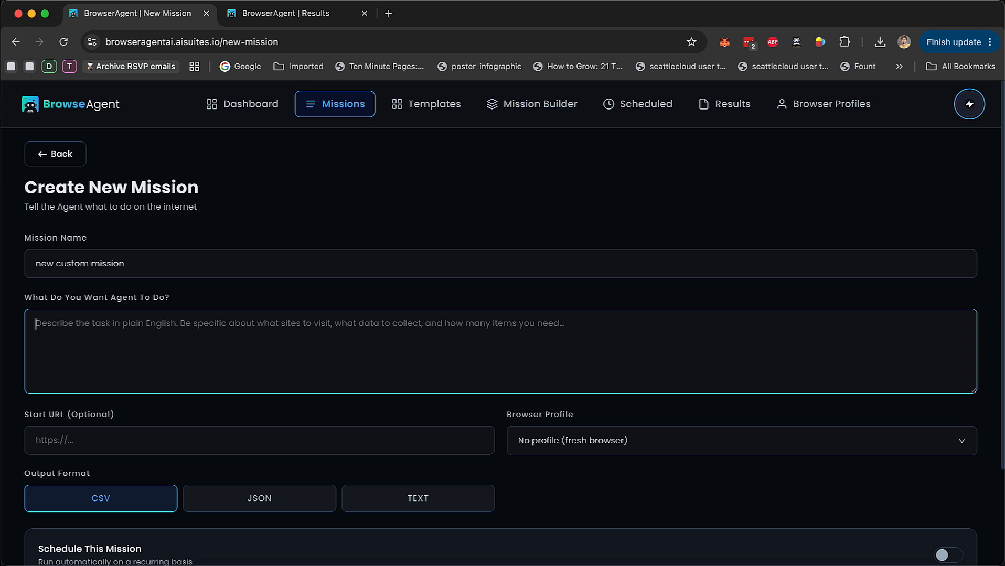
pyautogui.write('go ot')
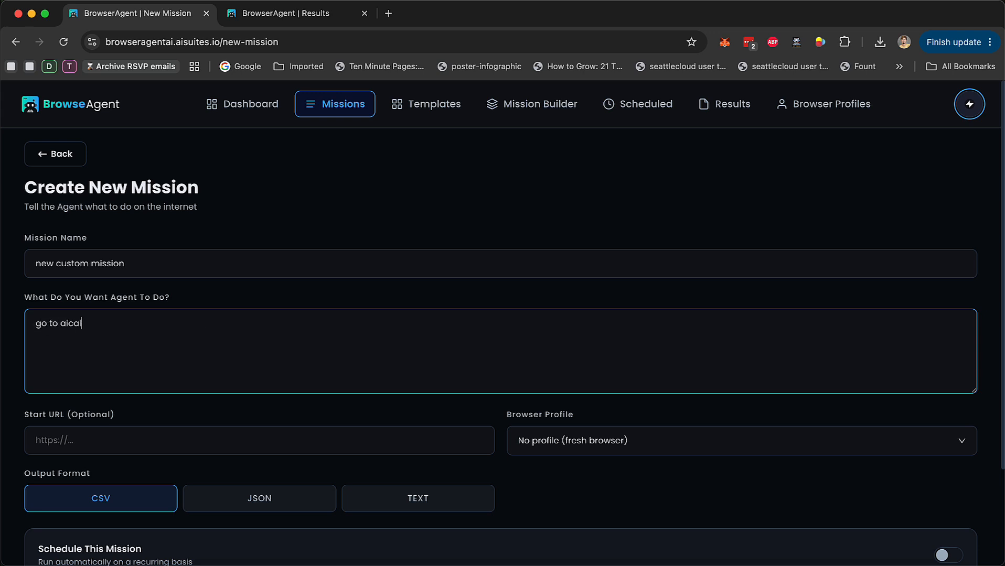
pyautogui.write('ware')
pyautogui.click(164, 441)
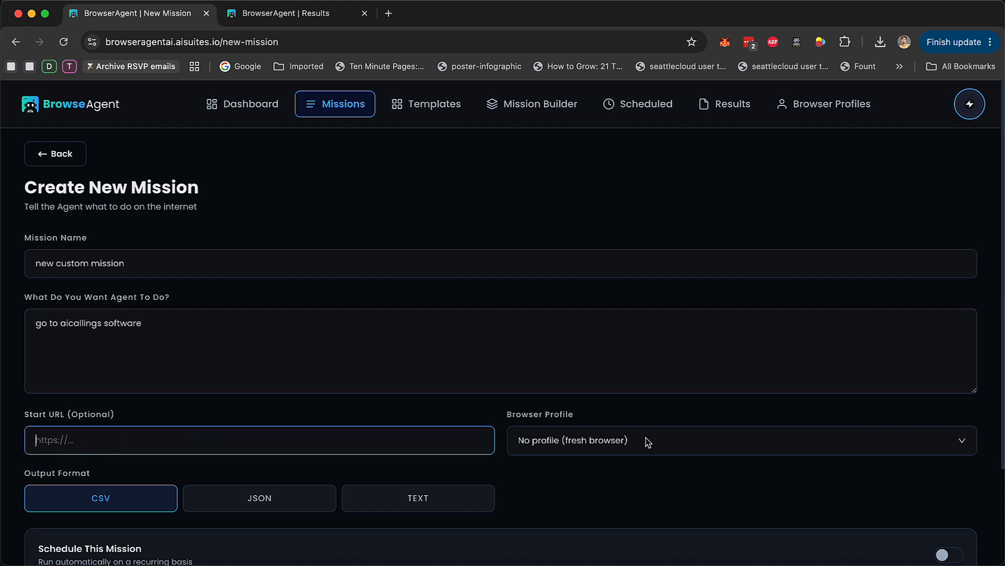
pyautogui.click(621, 445)
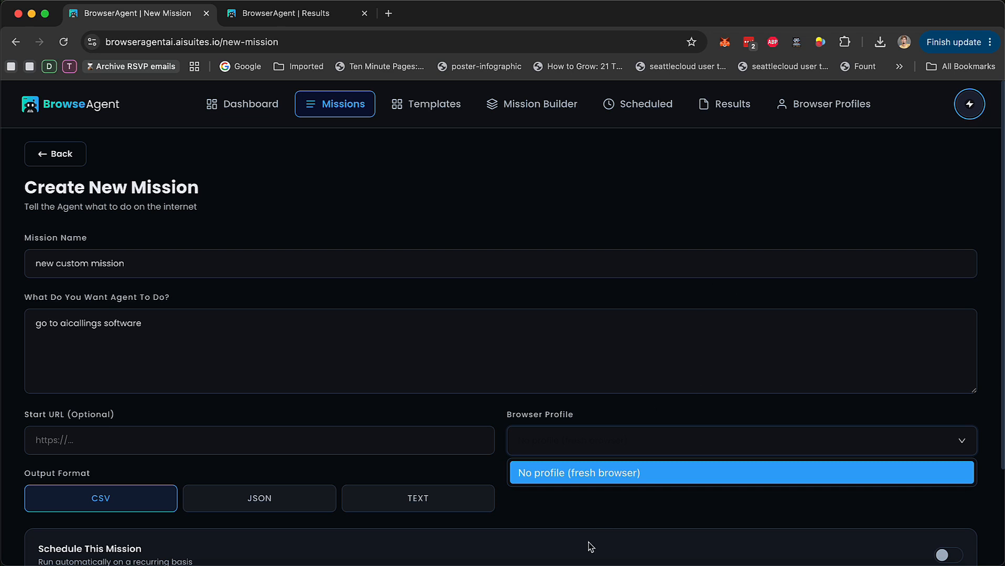
pyautogui.doubleClick(82, 327)
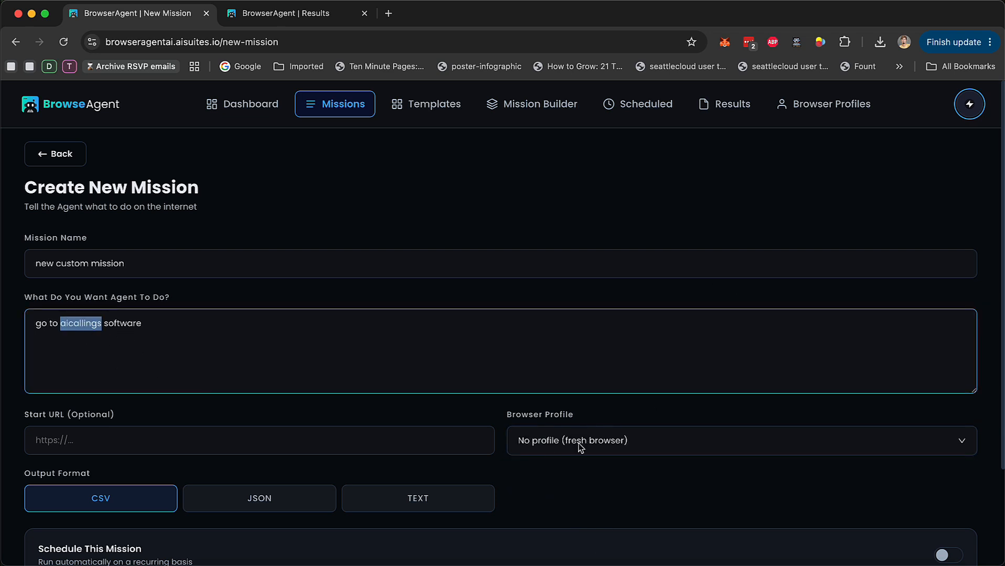
pyautogui.click(83, 446)
pyautogui.click(180, 321)
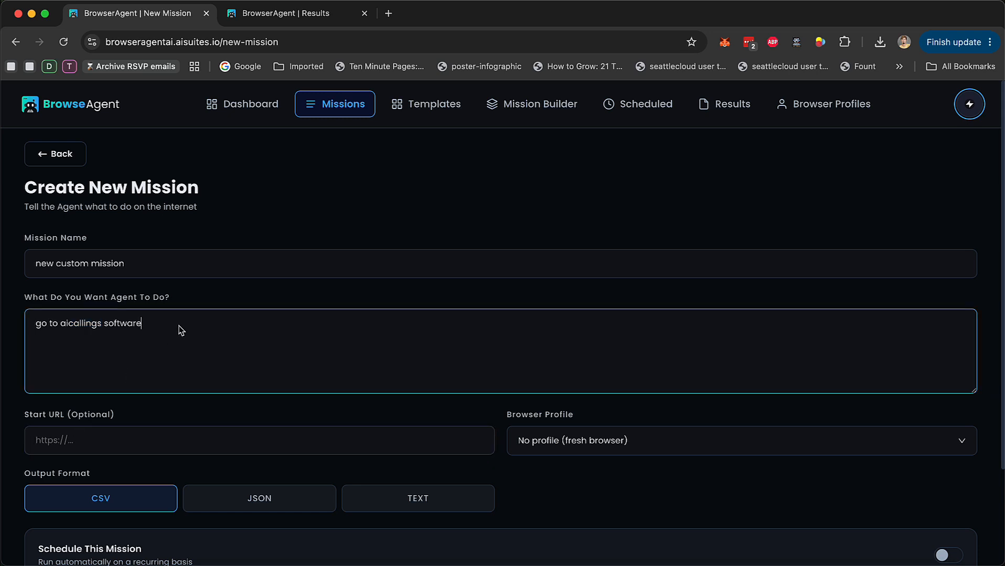
pyautogui.write('and create a new outbound campaign by learning the software and setting up the')
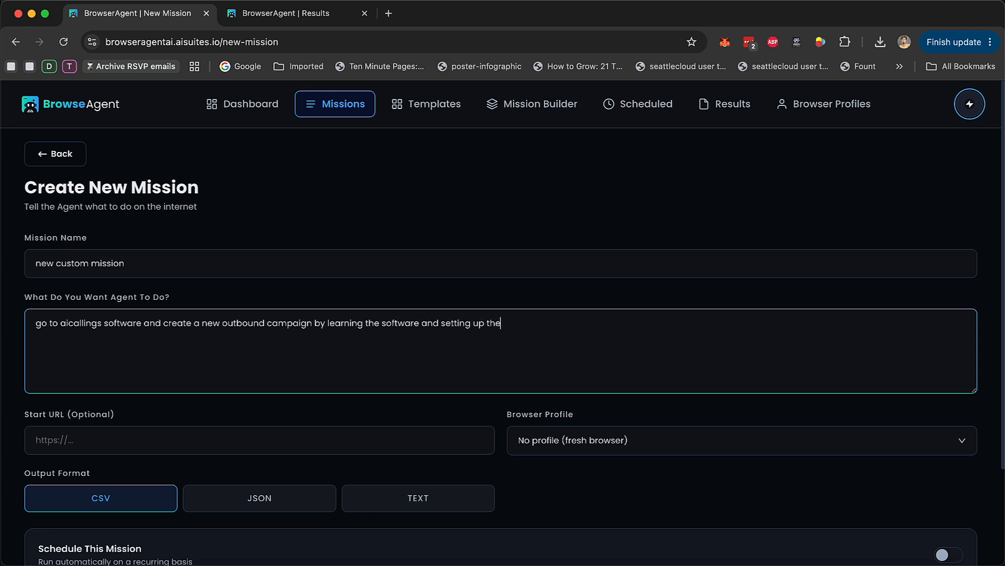
pyautogui.write('gent.')
# Set the custom mission's output format to TEXT and enable its recurring schedule
pyautogui.scroll(-3, 375, 330)
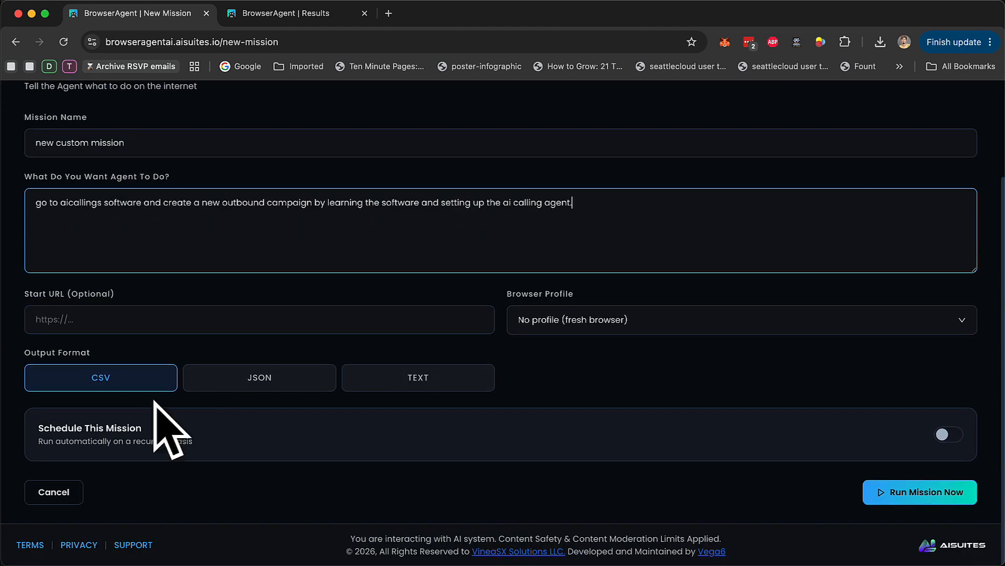
pyautogui.click(409, 376)
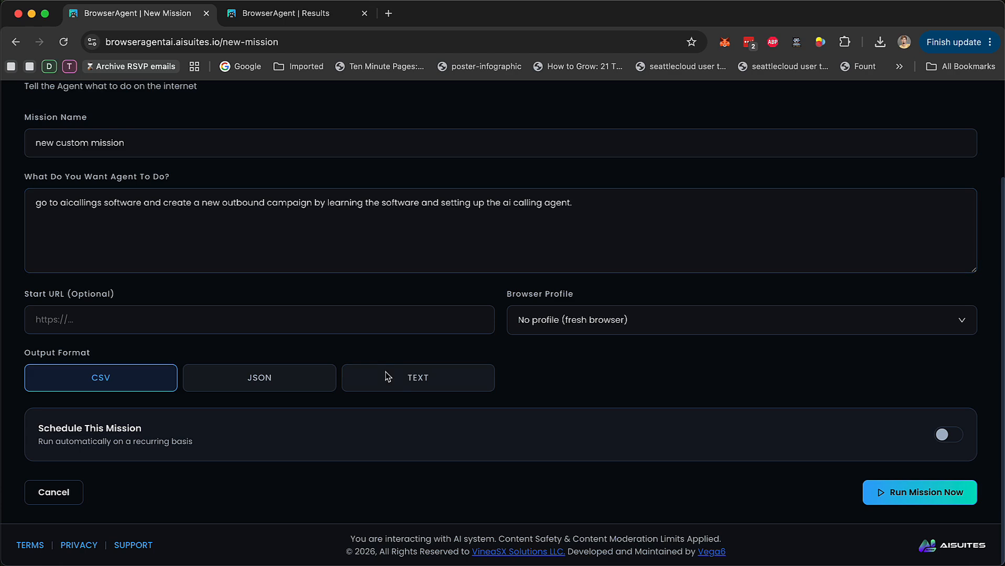
pyautogui.click(947, 435)
pyautogui.scroll(-2, 845, 454)
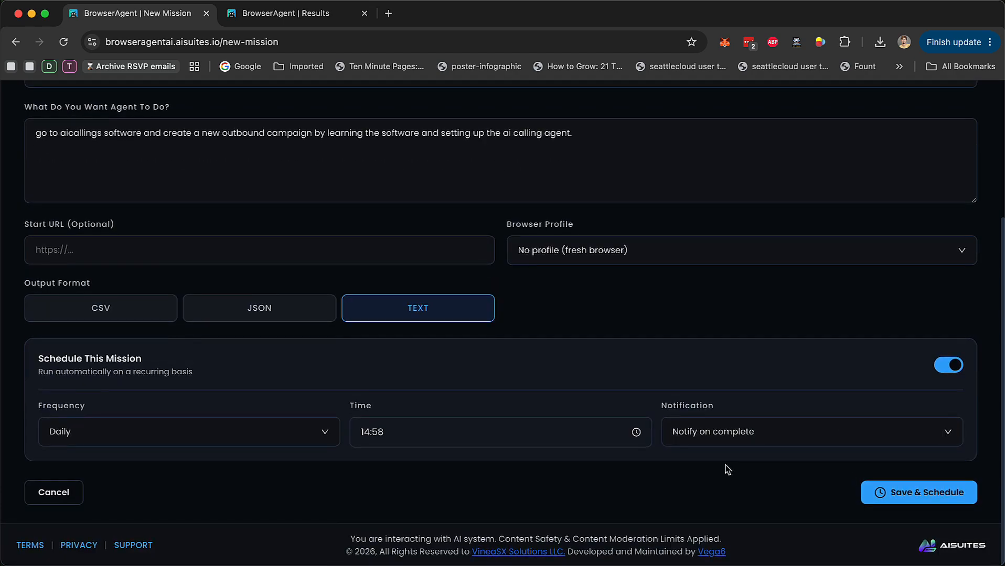
pyautogui.scroll(5, 725, 466)
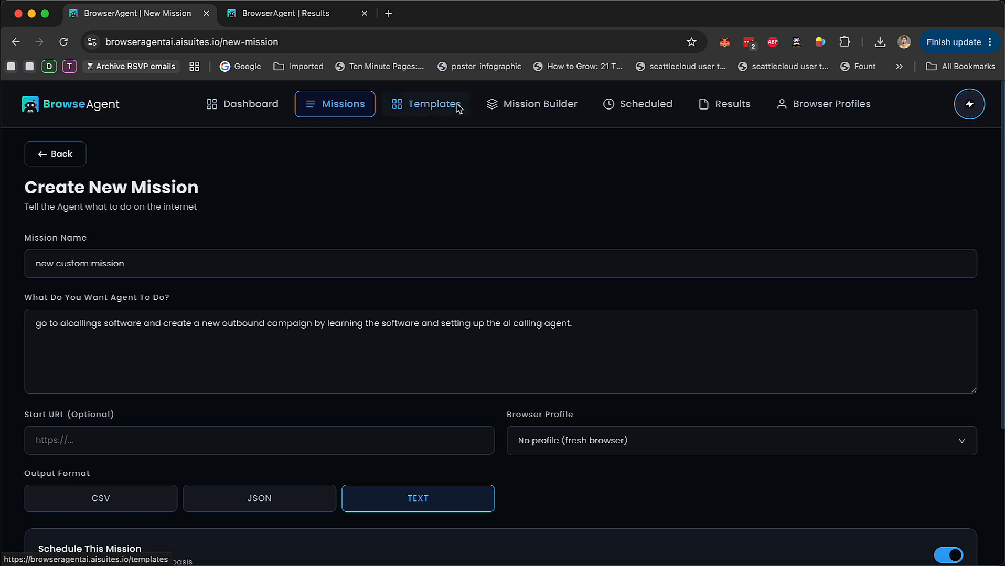
# Create a mission builder named "missionbuilder1" with the CSV output format
pyautogui.click(535, 109)
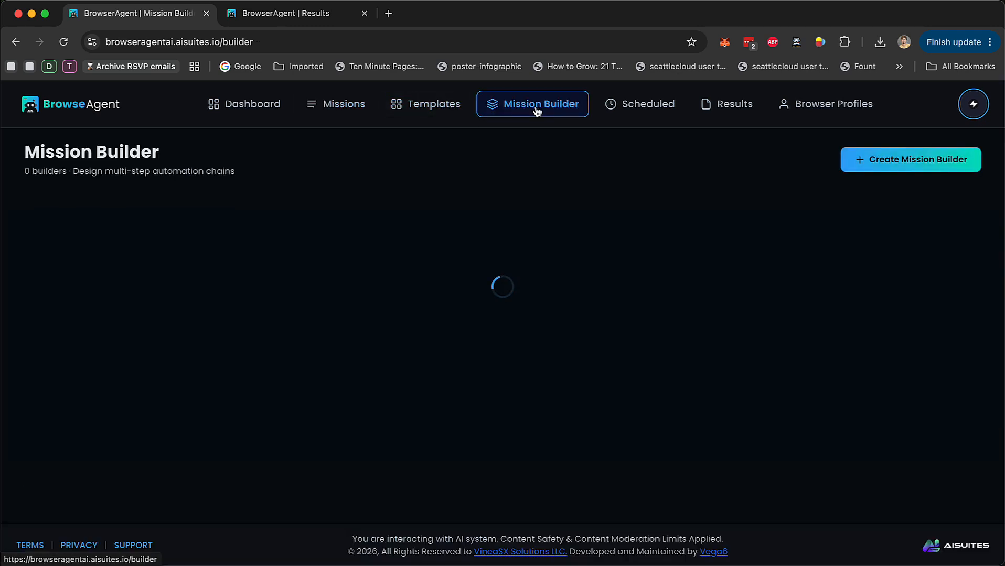
pyautogui.click(928, 168)
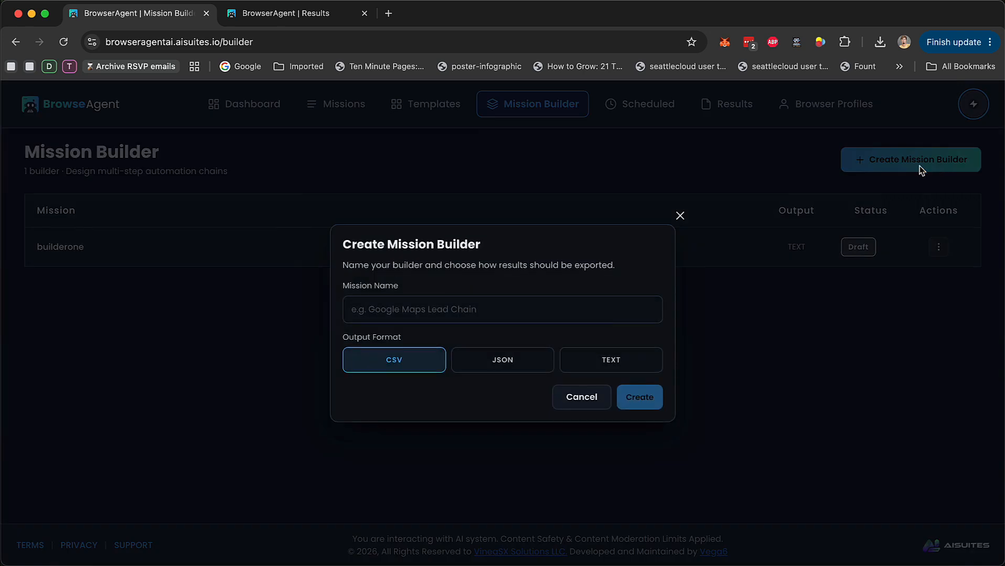
pyautogui.click(592, 313)
pyautogui.write('missionbuilder1')
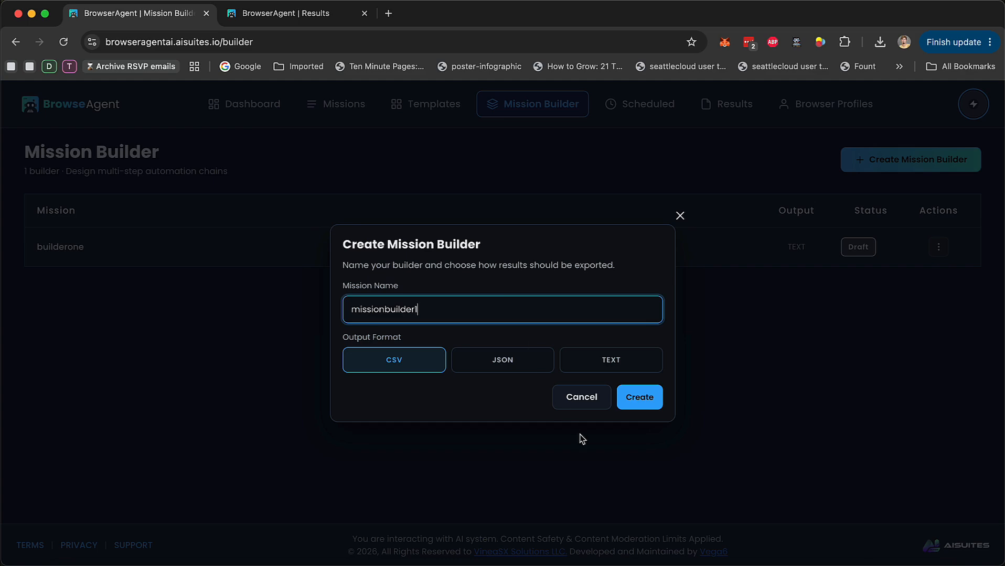
pyautogui.click(642, 406)
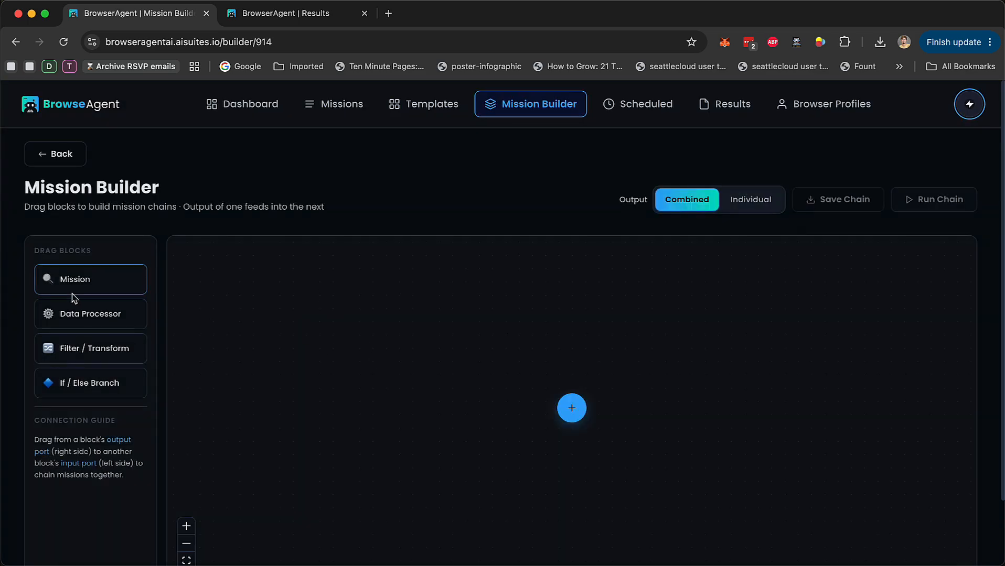
# Examine the custom step form's title, description and browser profile fields, and close it without adding a step to the chain
pyautogui.click(571, 410)
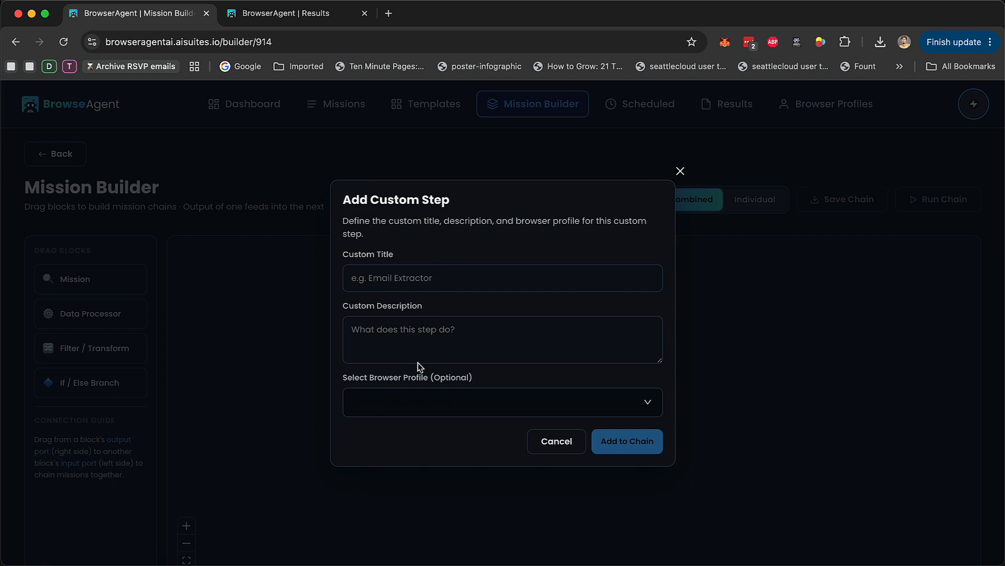
pyautogui.click(680, 171)
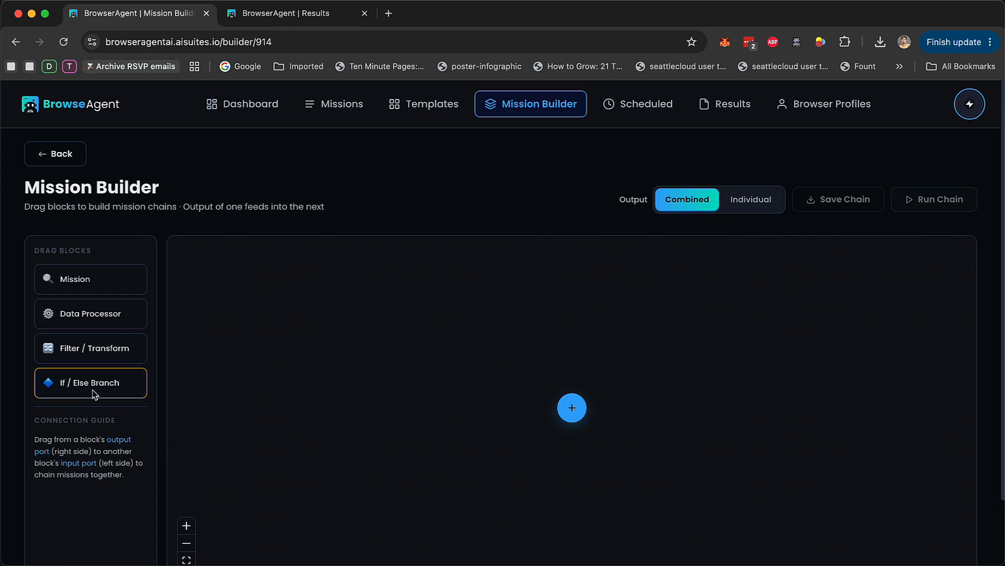
pyautogui.click(572, 410)
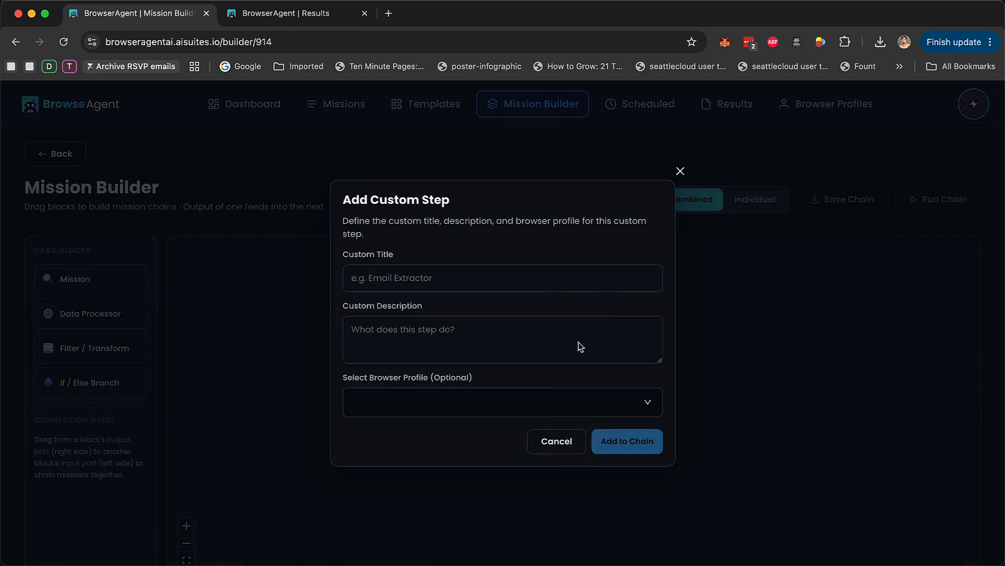
pyautogui.click(680, 171)
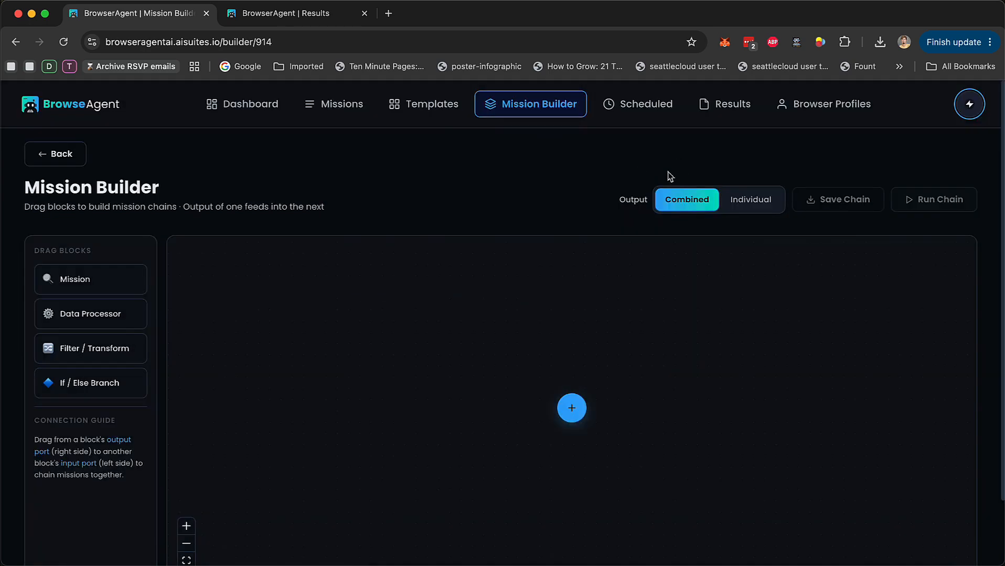
# Browse the pre-built mission templates, including those on page 3
pyautogui.click(422, 107)
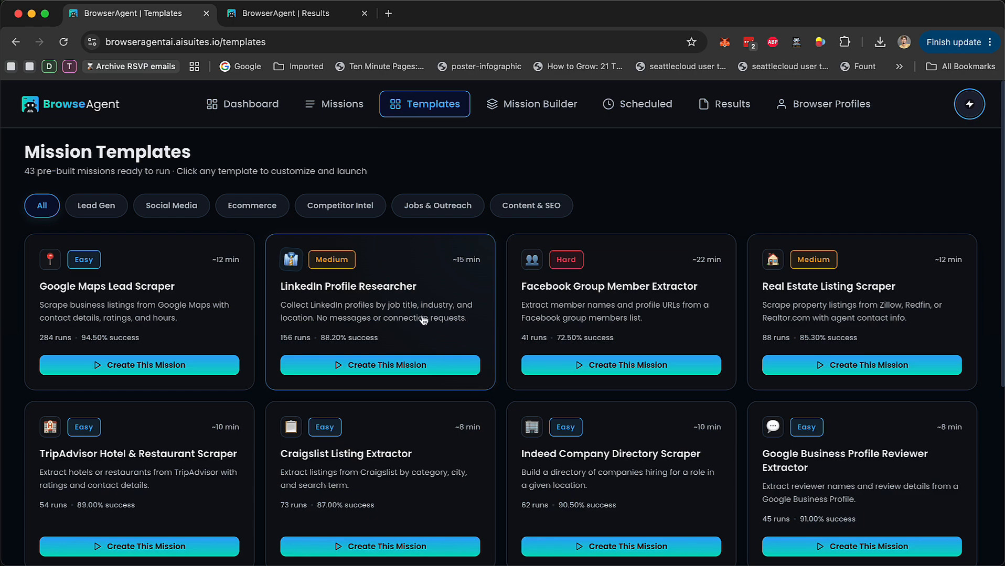
pyautogui.scroll(-3, 431, 314)
pyautogui.scroll(-2, 427, 320)
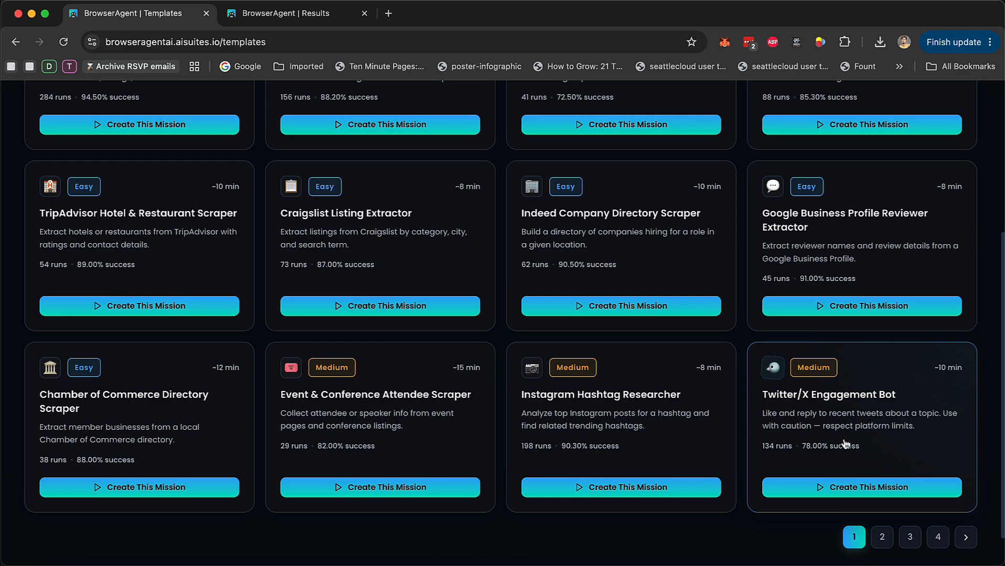
pyautogui.click(909, 537)
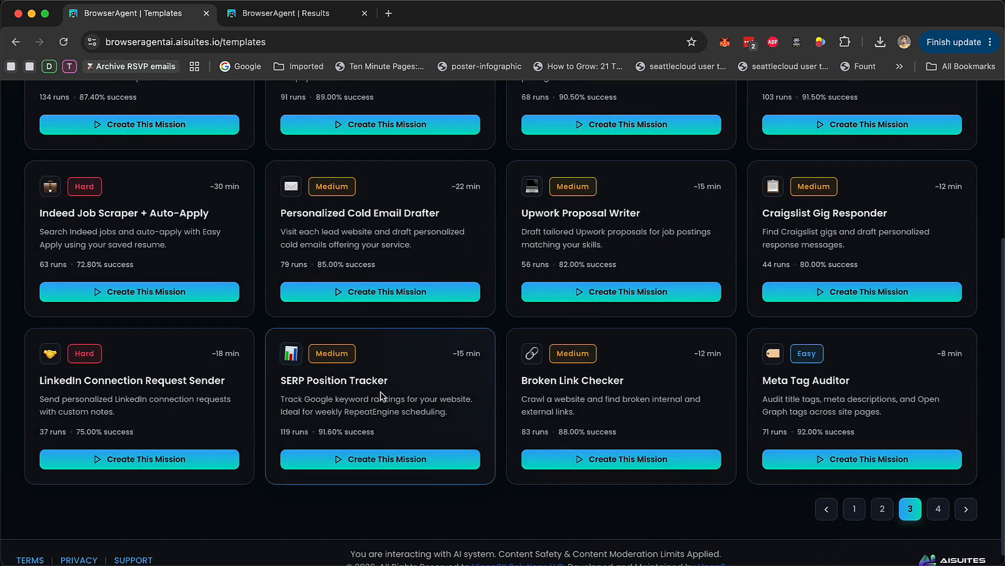
pyautogui.scroll(5, 381, 367)
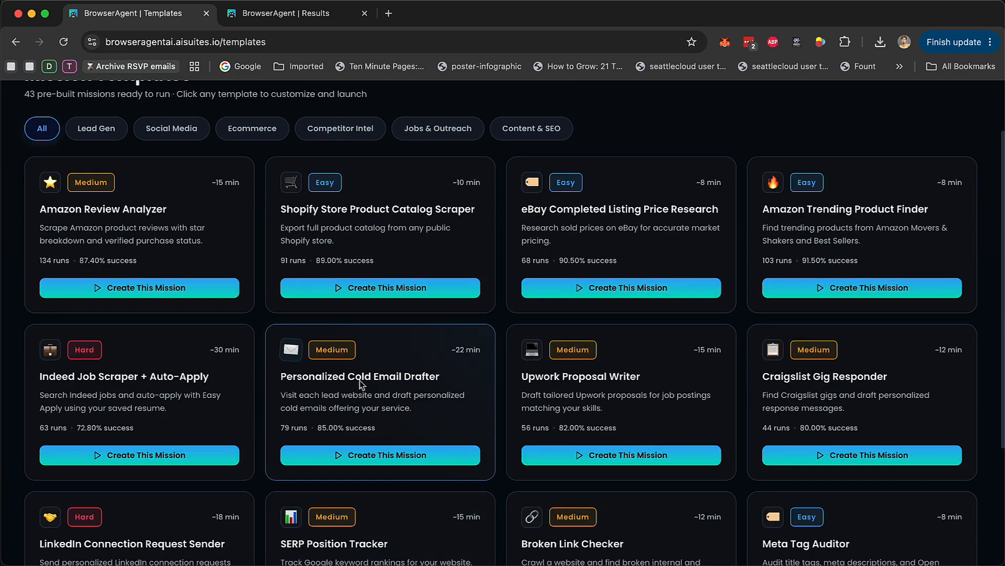
pyautogui.scroll(-3, 771, 443)
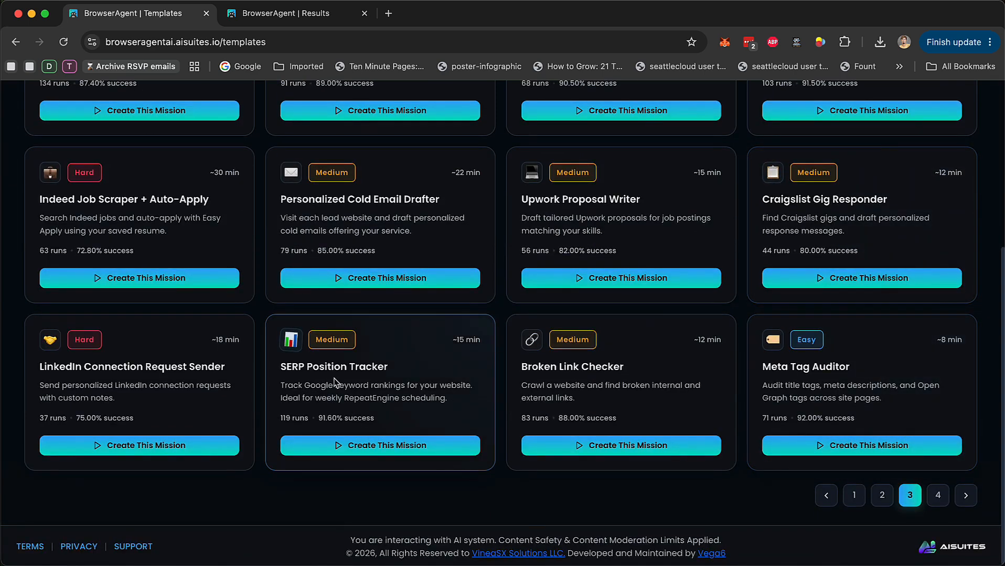
pyautogui.scroll(10, 383, 389)
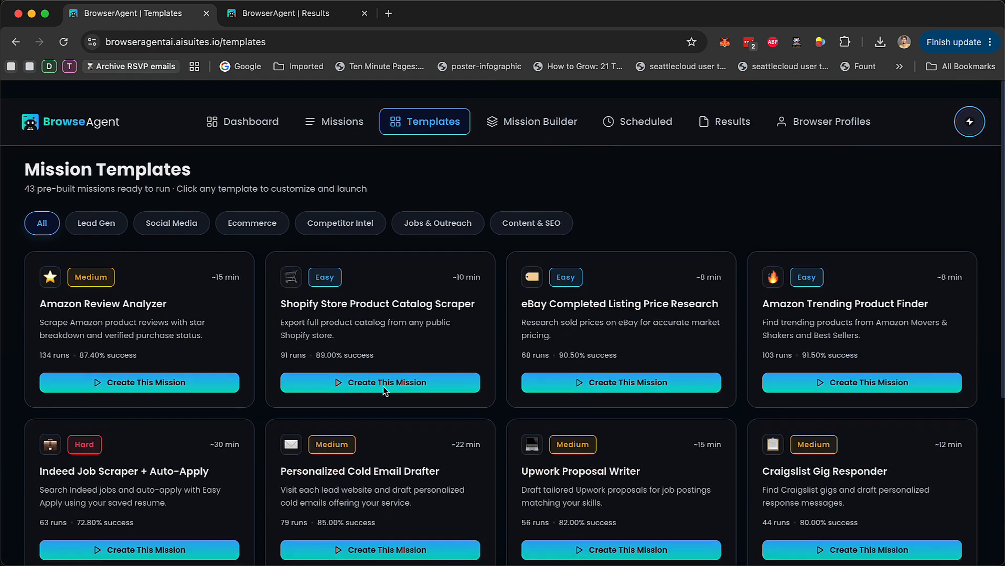
# Reopen missionbuilder1 for editing, and switch its output mode to Individual and back to Combined
pyautogui.click(529, 103)
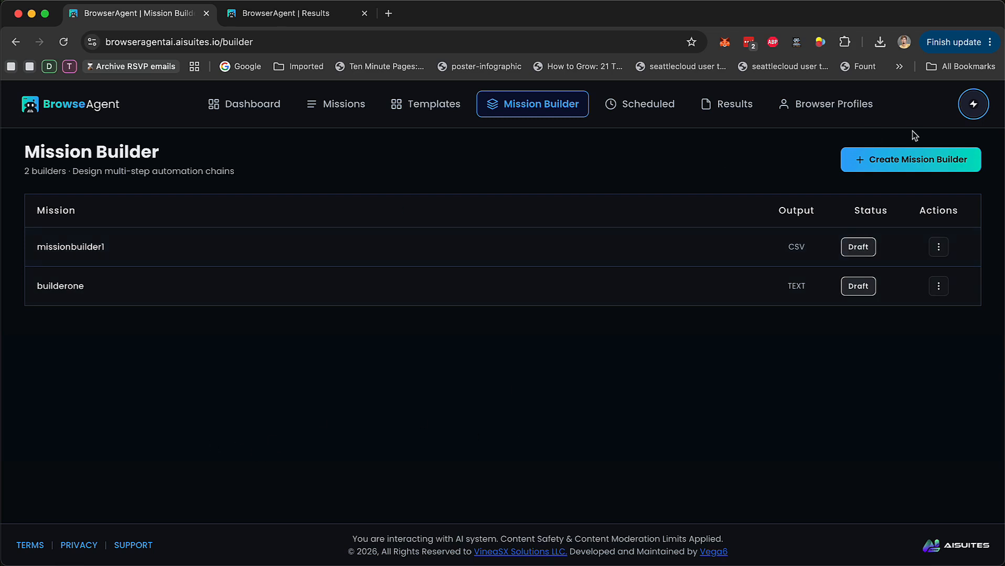
pyautogui.click(938, 246)
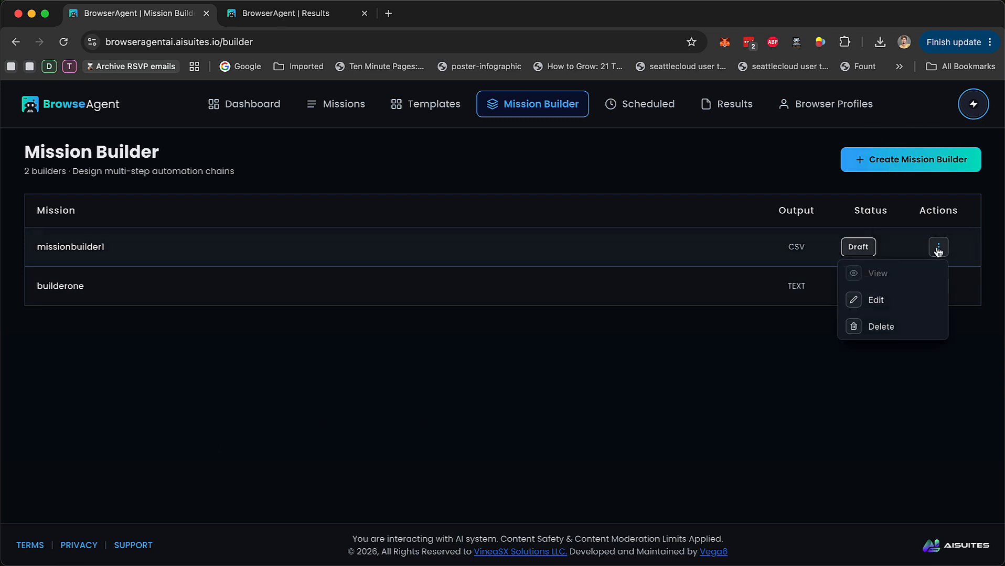
pyautogui.click(886, 301)
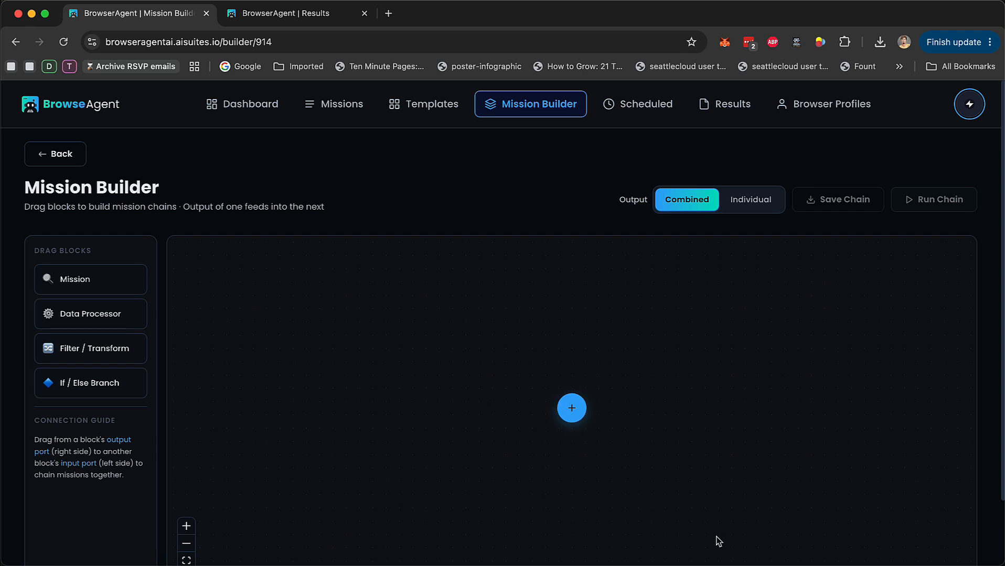
pyautogui.click(747, 200)
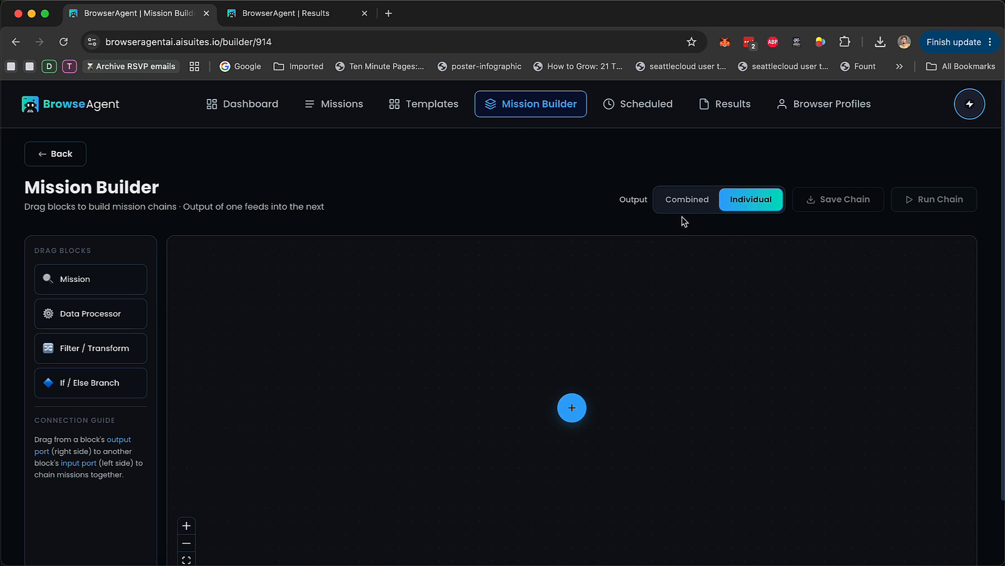
pyautogui.click(685, 198)
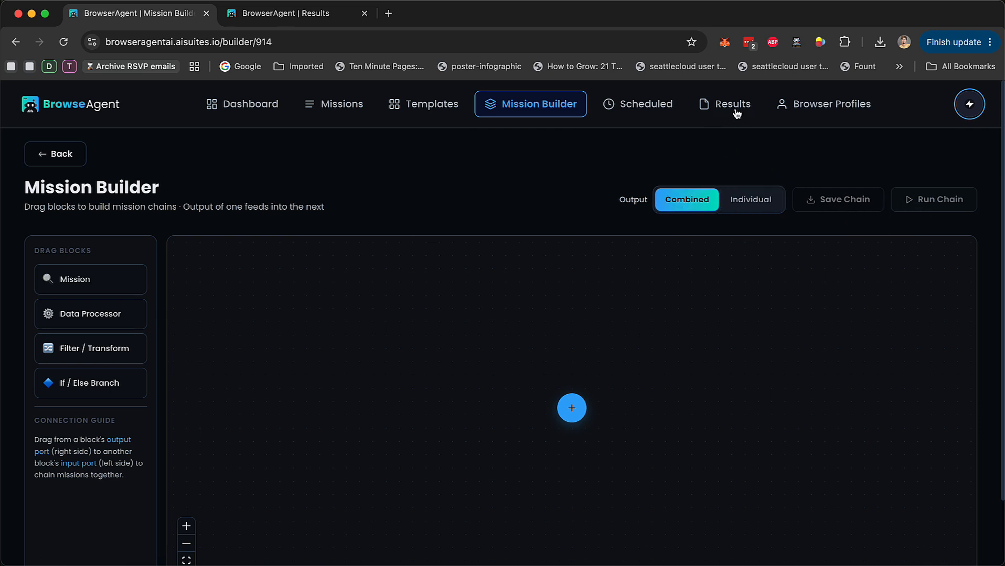
# Examine the Add Browser Profile form's site domain, name and credential fields, close it without adding a profile, and review the page's encryption note
pyautogui.click(824, 108)
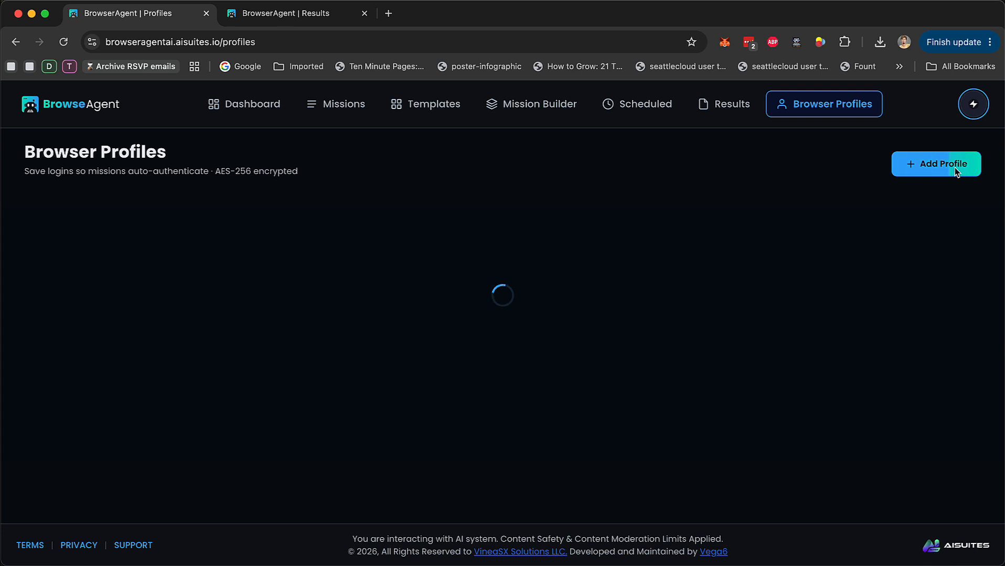
pyautogui.click(954, 172)
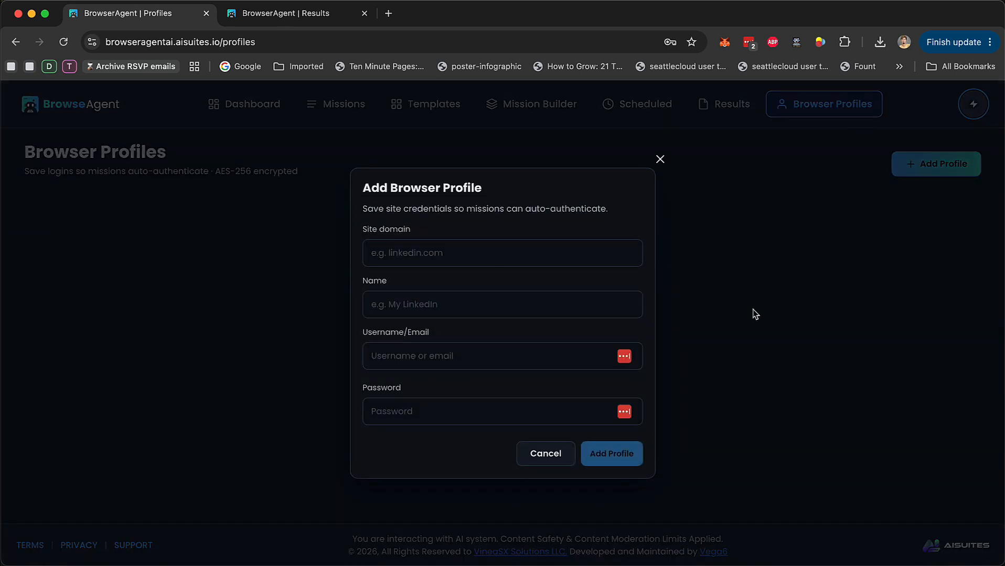
pyautogui.click(491, 261)
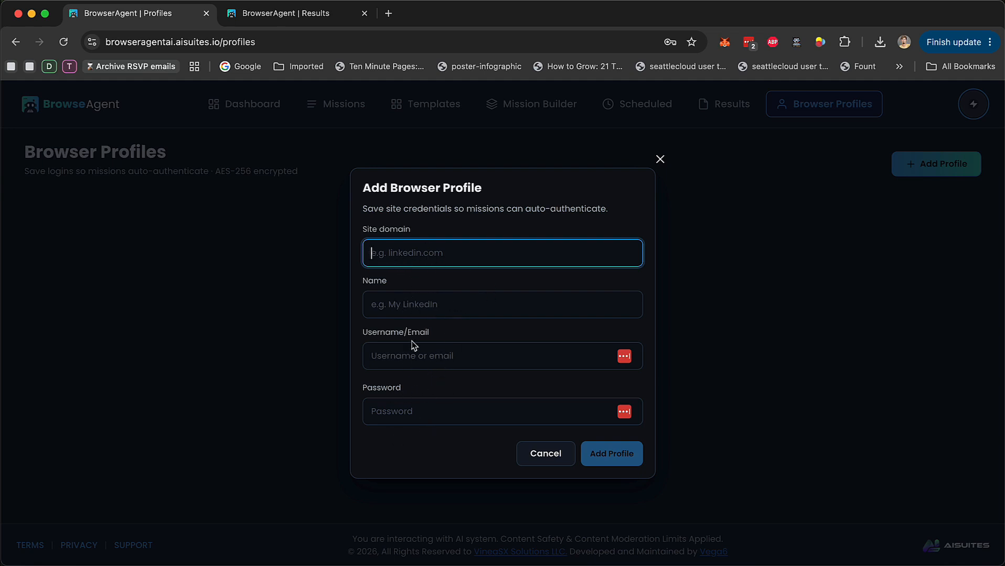
pyautogui.click(660, 159)
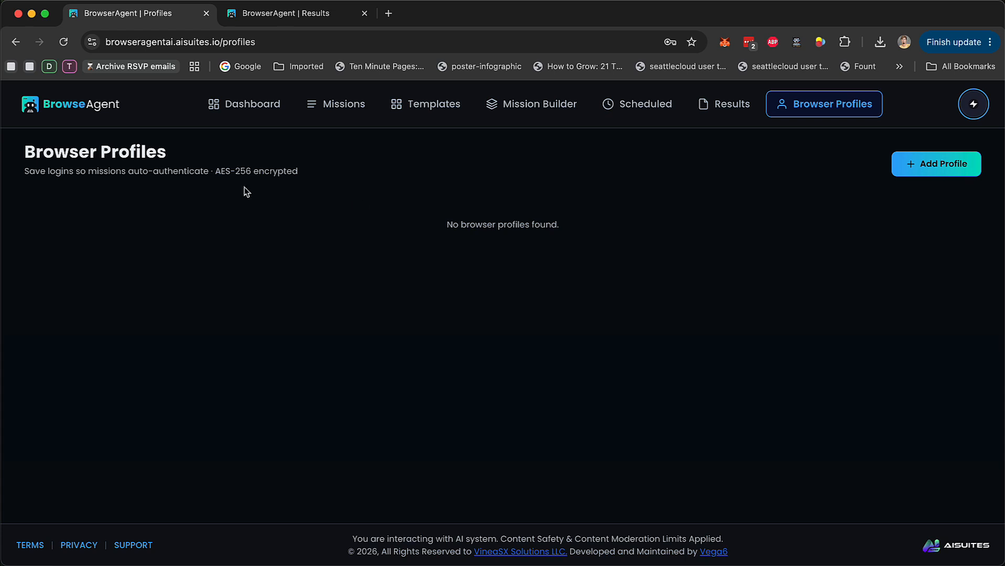
pyautogui.moveTo(220, 173); pyautogui.dragTo(309, 175)
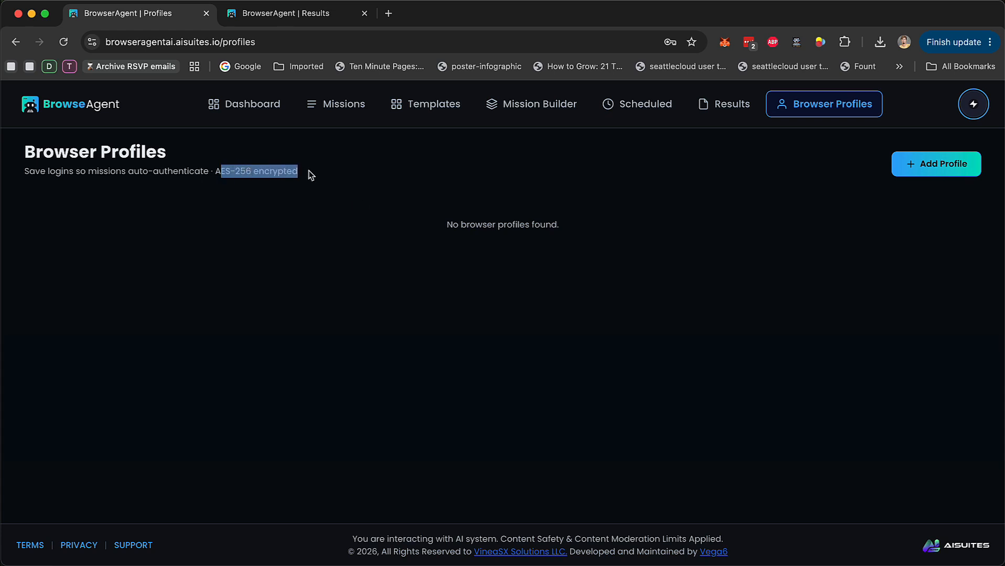
pyautogui.click(525, 187)
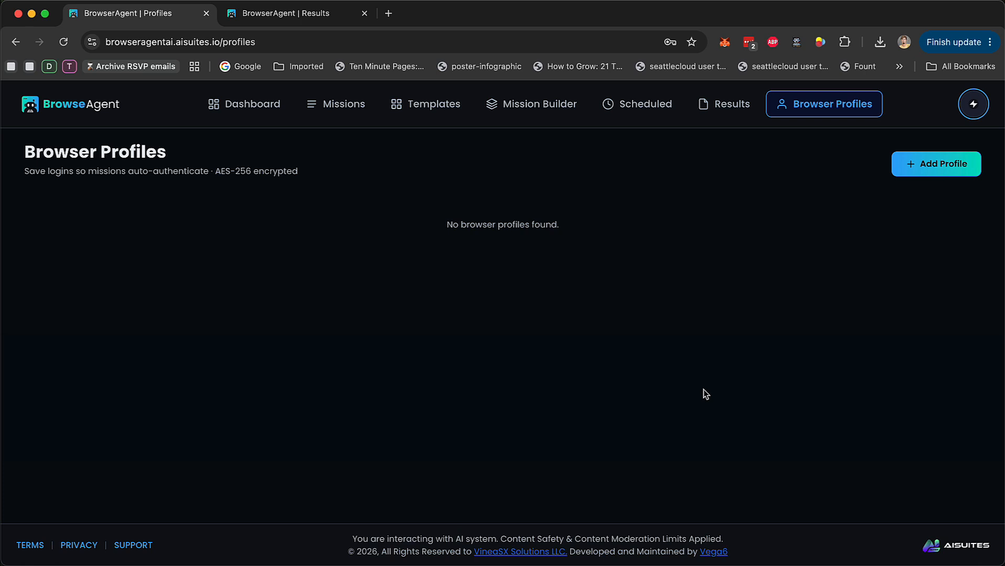
# Review the actions available for the completed Google Maps Lead Scraper mission in the missions list, without choosing any
pyautogui.click(346, 105)
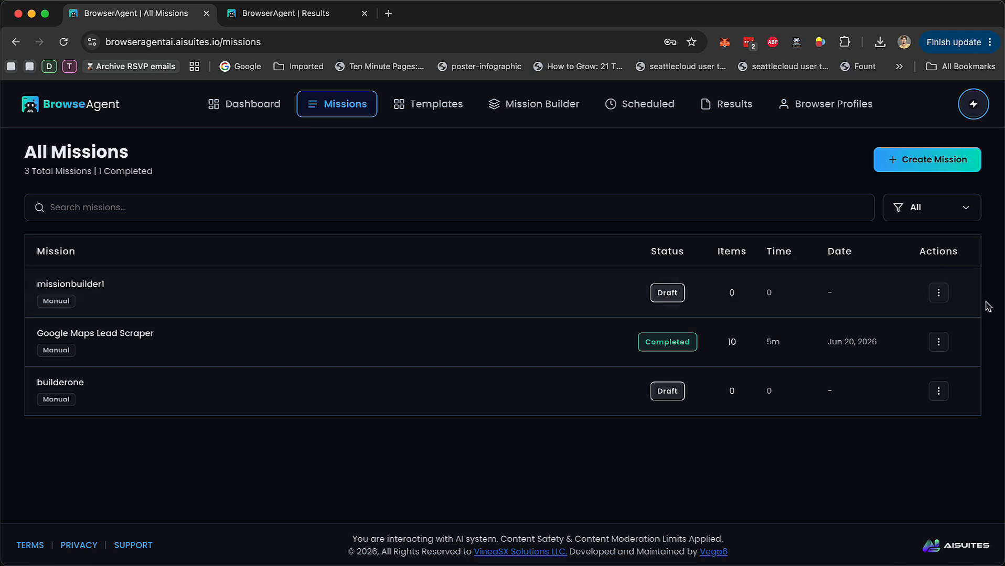
pyautogui.click(938, 342)
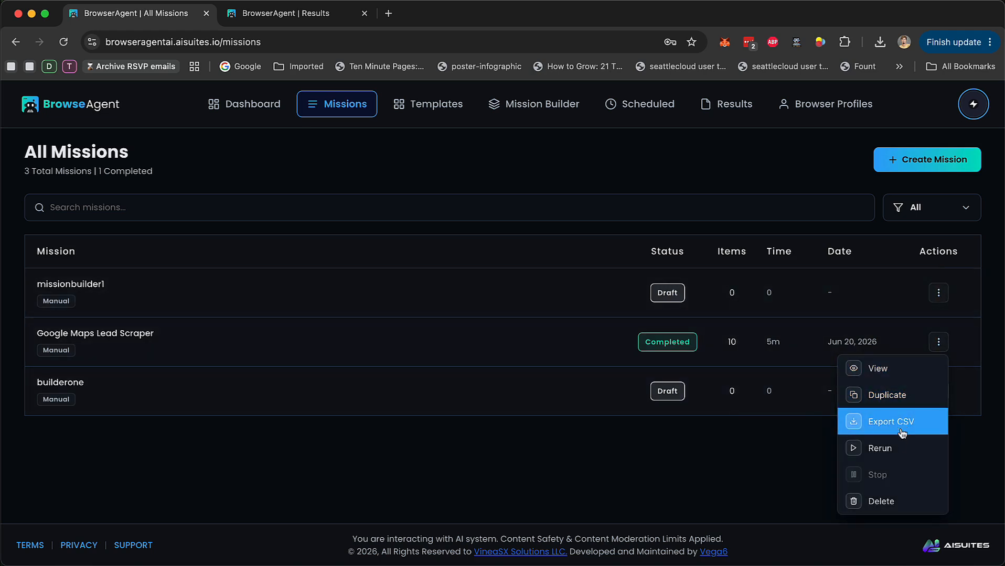
pyautogui.click(784, 488)
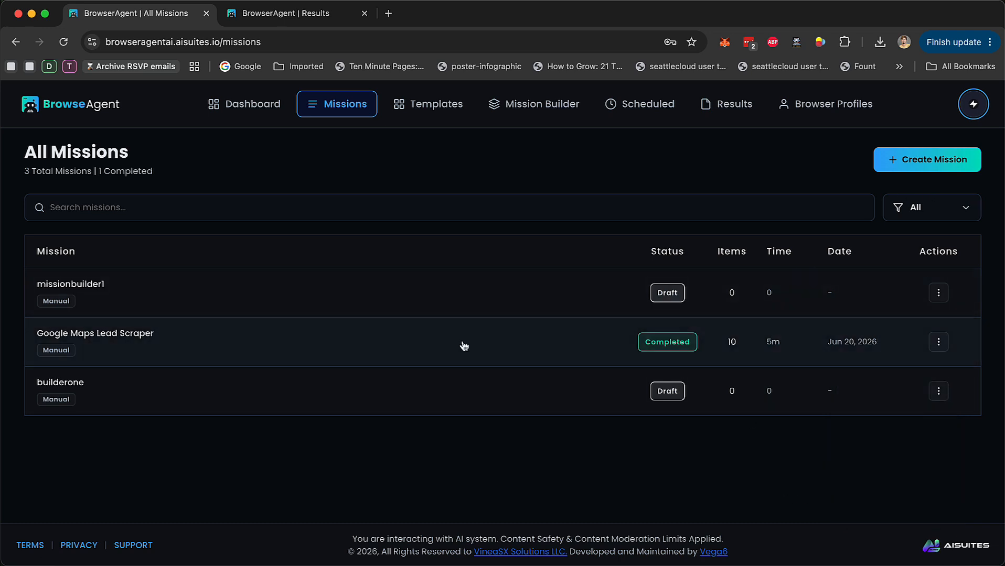
# Review the dashboard's Mission Control statistics and recent missions
pyautogui.click(246, 104)
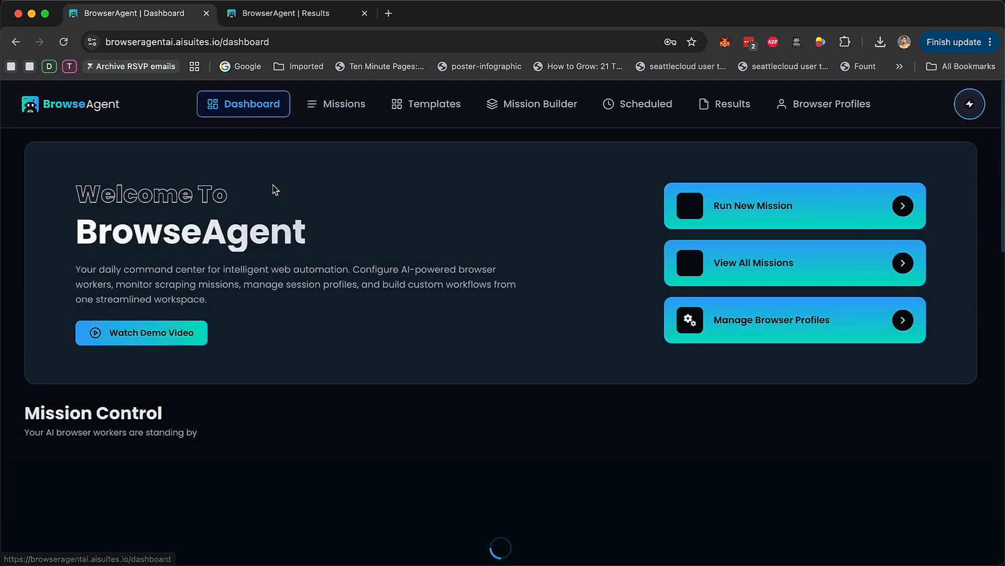
pyautogui.scroll(-3, 472, 311)
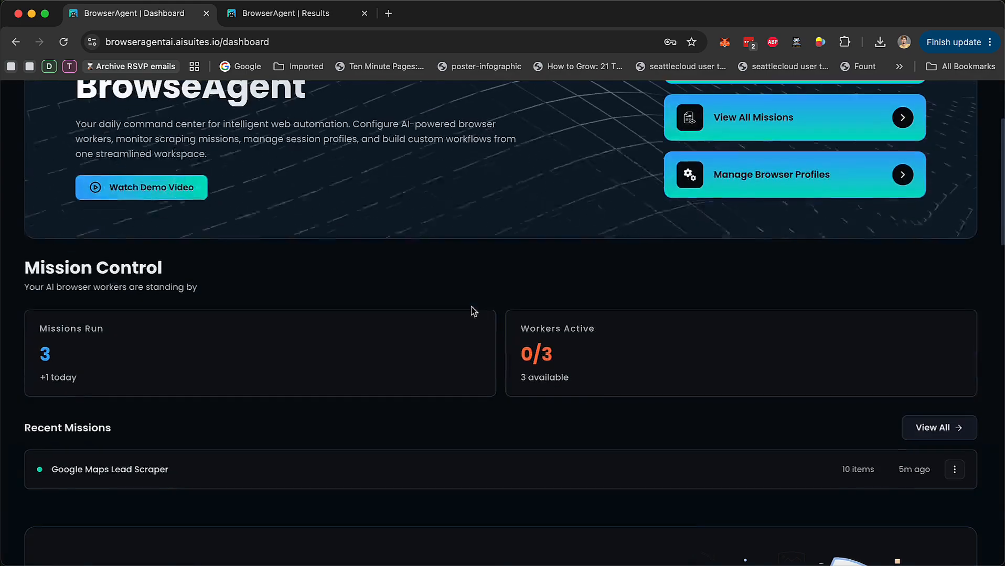
pyautogui.scroll(3, 472, 309)
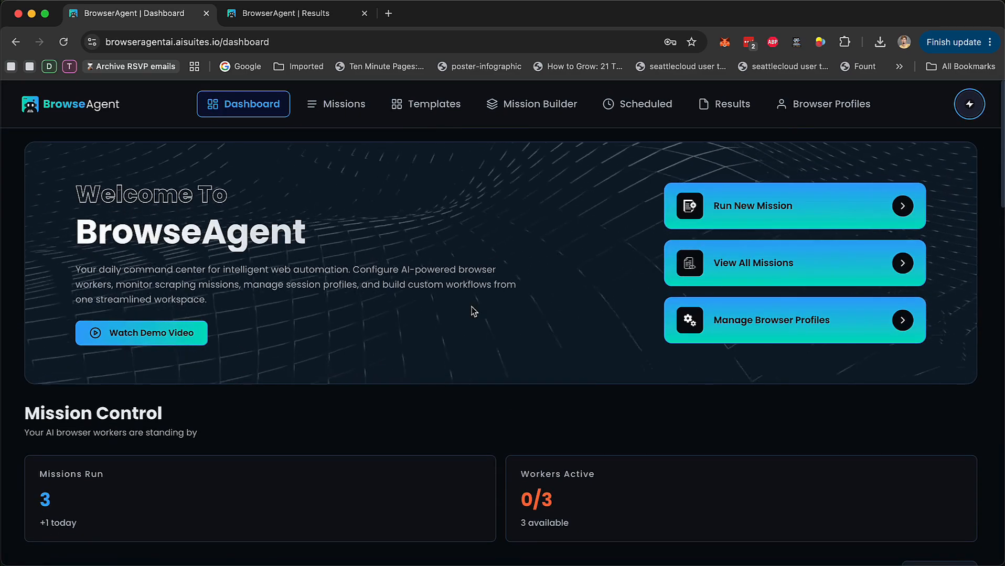
# Browse the pre-built mission templates on page 1, page 4 and page 3
pyautogui.click(454, 105)
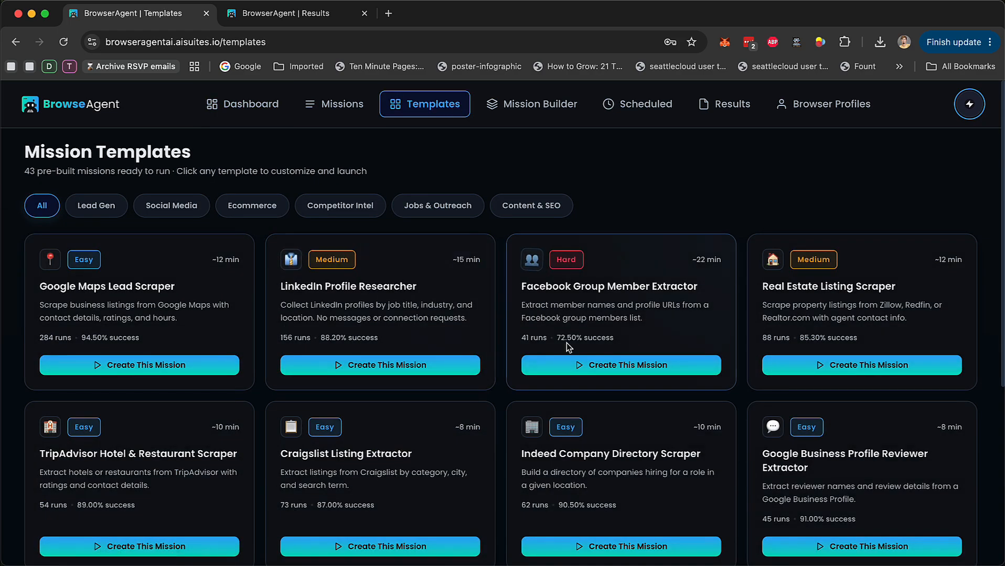
pyautogui.scroll(-5, 567, 348)
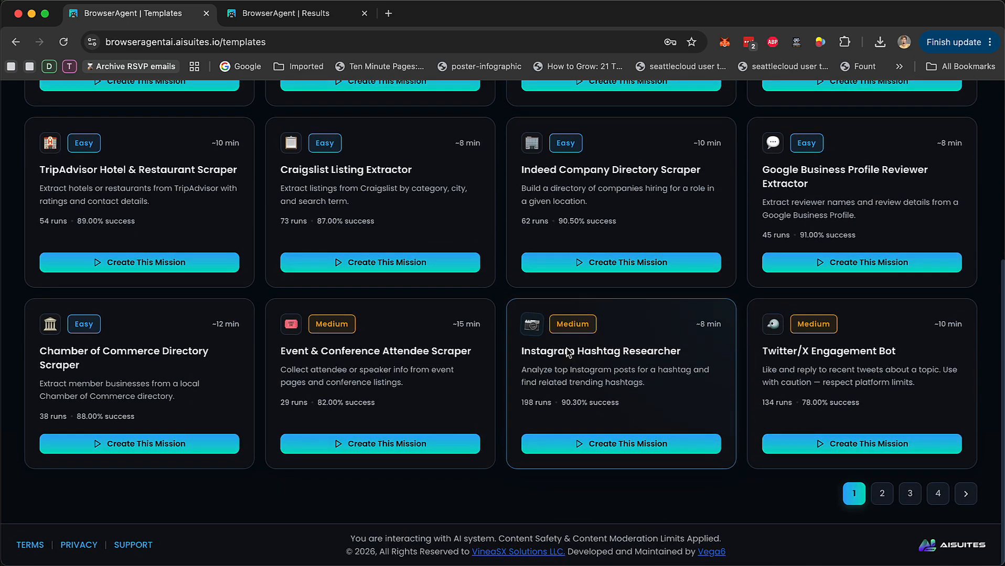
pyautogui.click(938, 495)
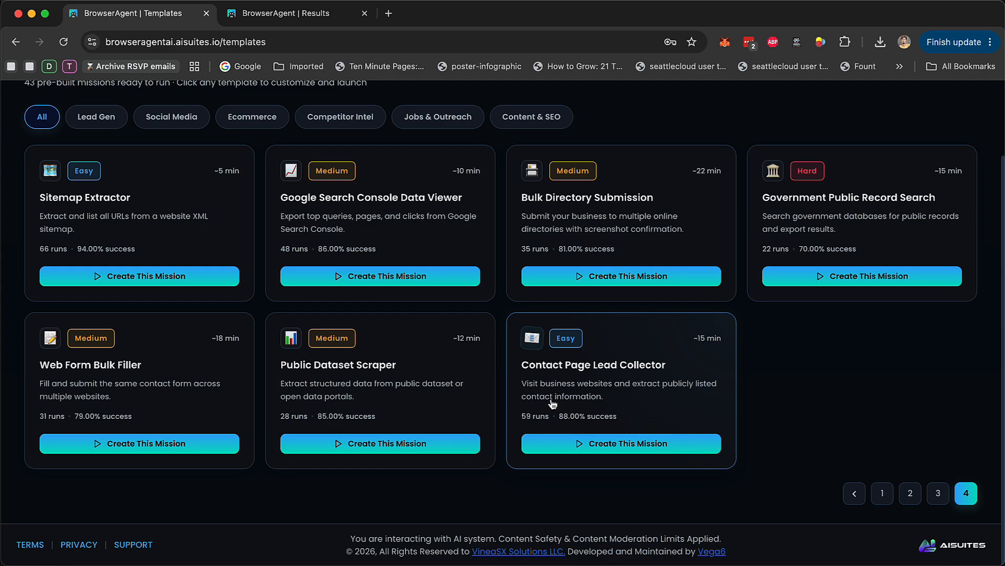
pyautogui.click(938, 495)
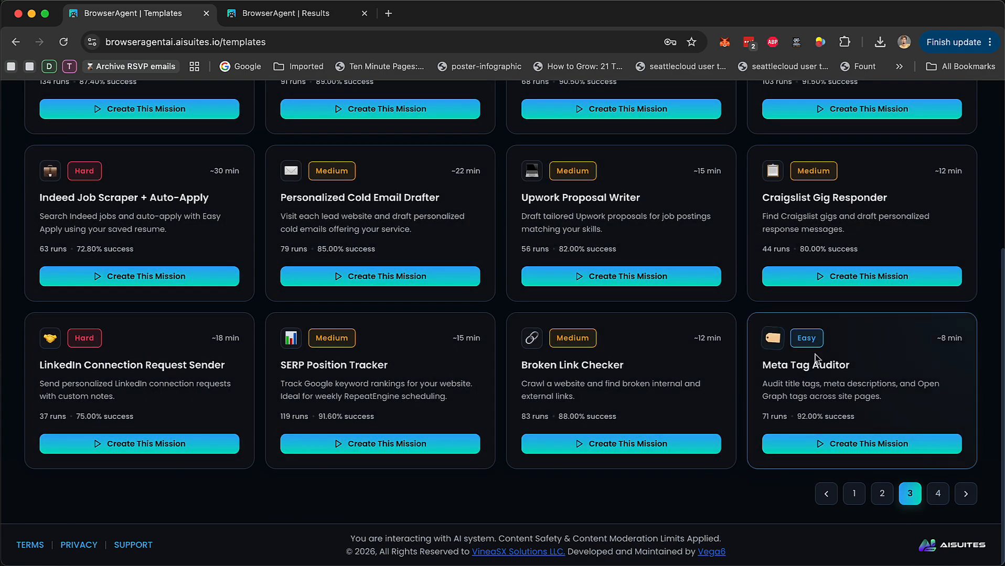
pyautogui.scroll(10, 816, 362)
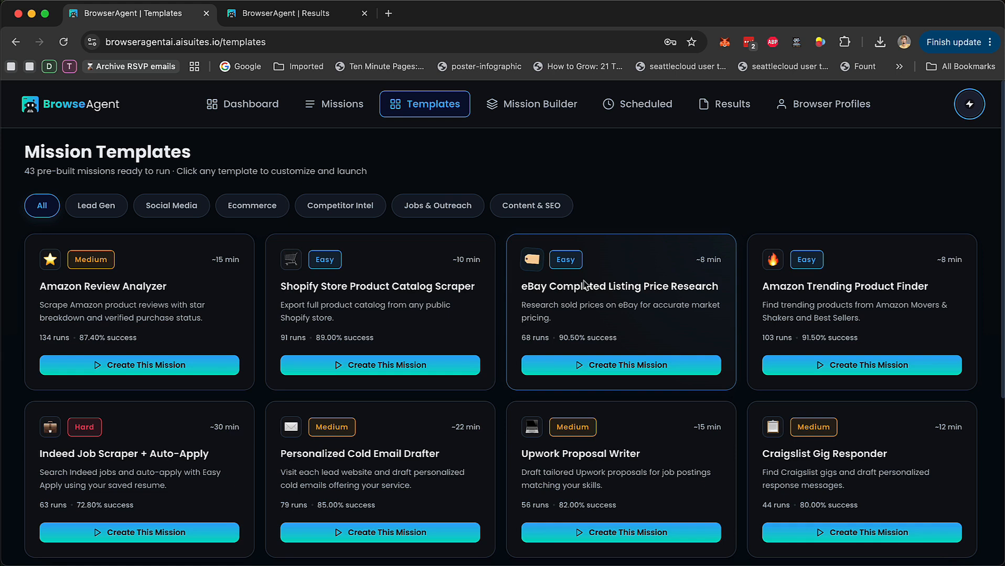
# Revisit the missions list and the list of mission builders, and return to the mission templates
pyautogui.click(328, 112)
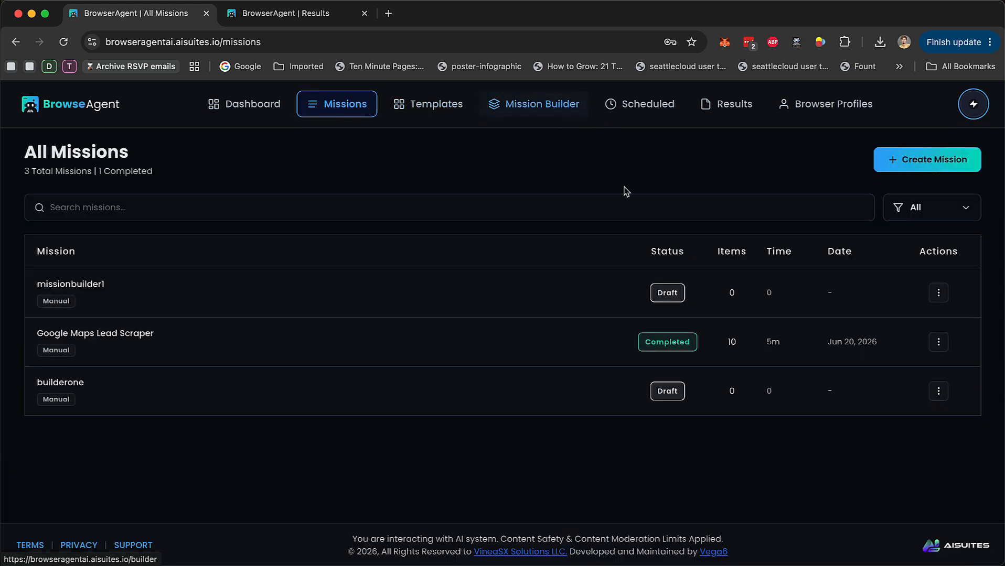
pyautogui.click(557, 111)
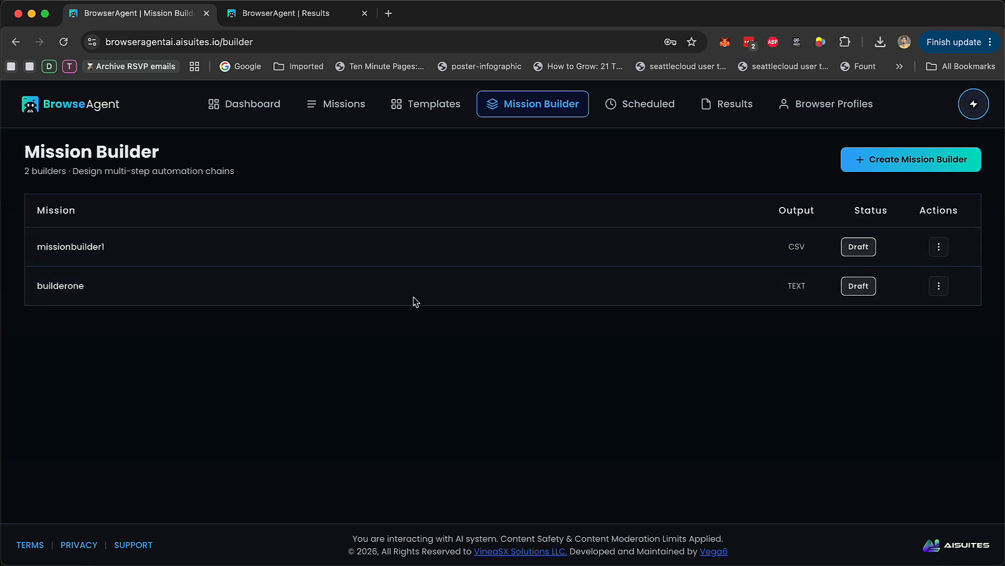
pyautogui.click(332, 101)
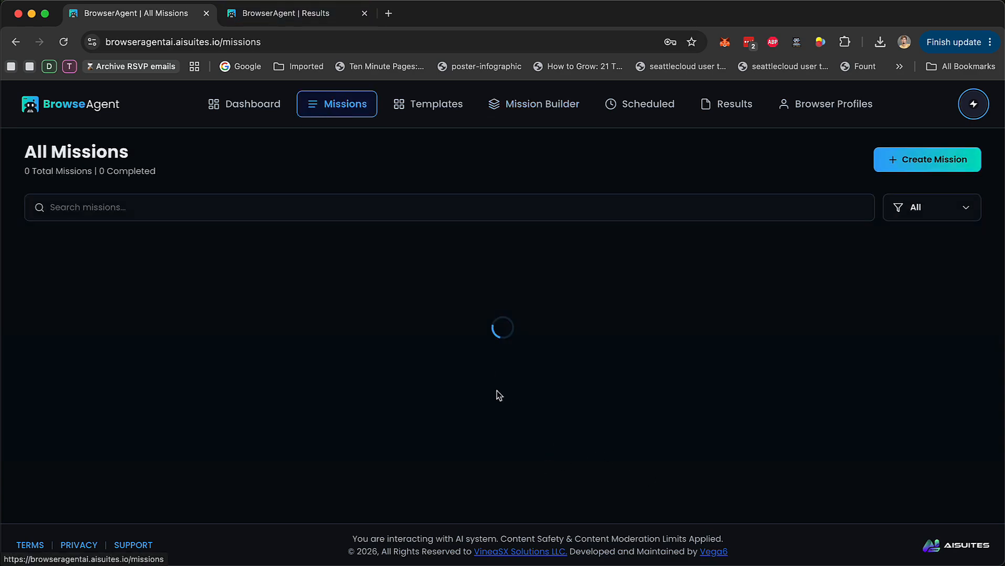
pyautogui.click(435, 104)
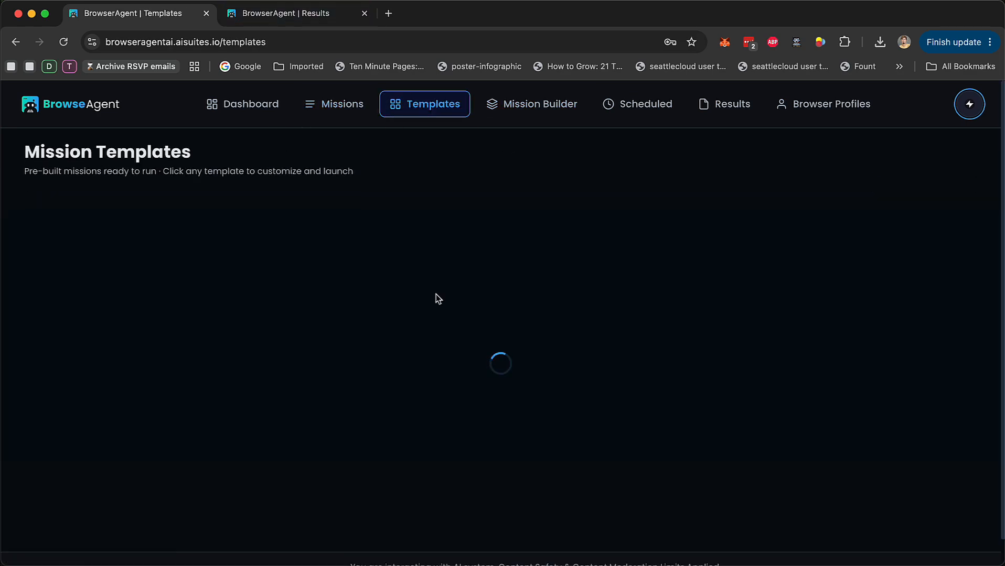